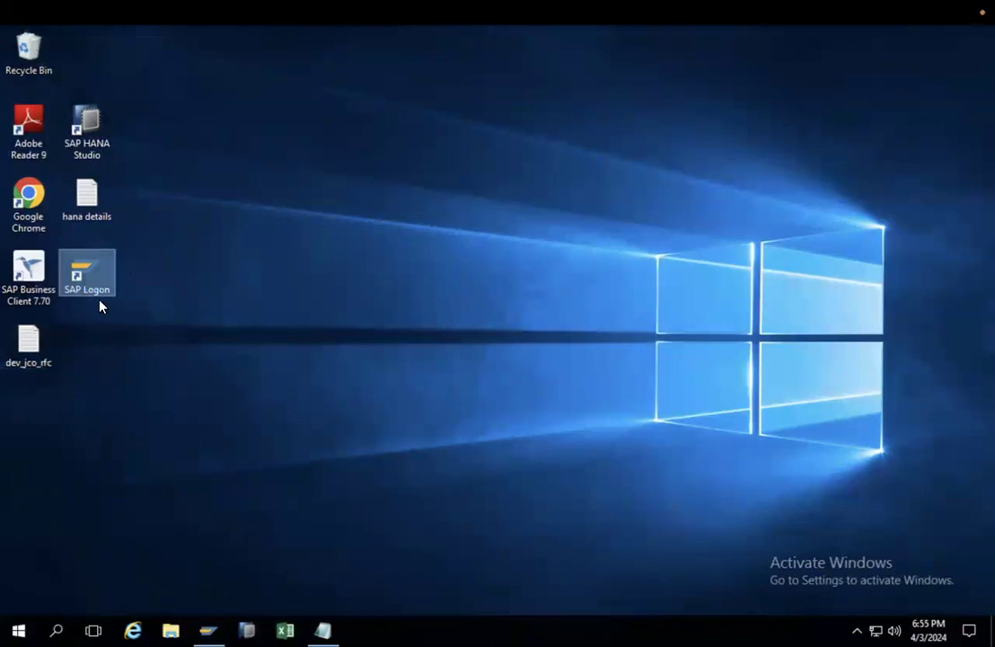
# Step: Bring SAP Logon 770 forward, reposition it, and open the bw4hana logon screen
pyautogui.click(208, 629)
pyautogui.click(209, 630)
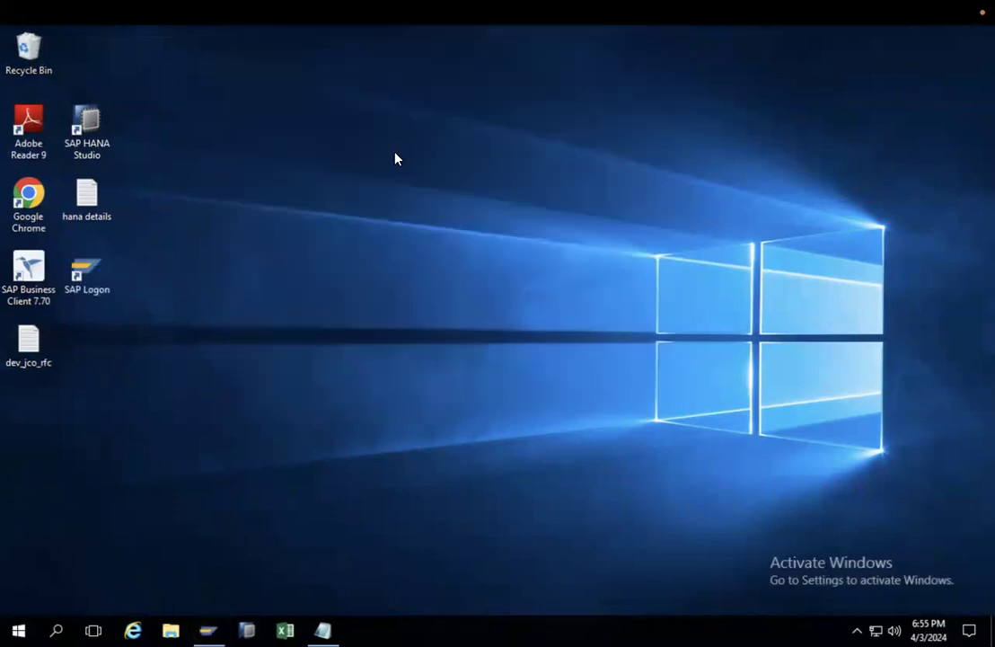
pyautogui.click(218, 625)
pyautogui.moveTo(562, 40); pyautogui.dragTo(576, 142)
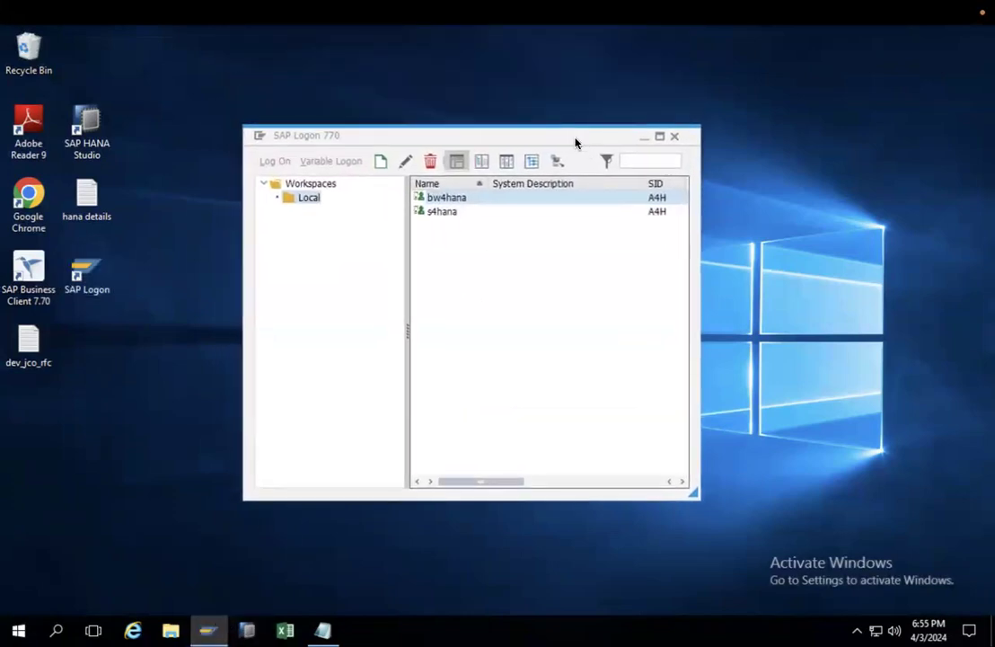
pyautogui.click(439, 215)
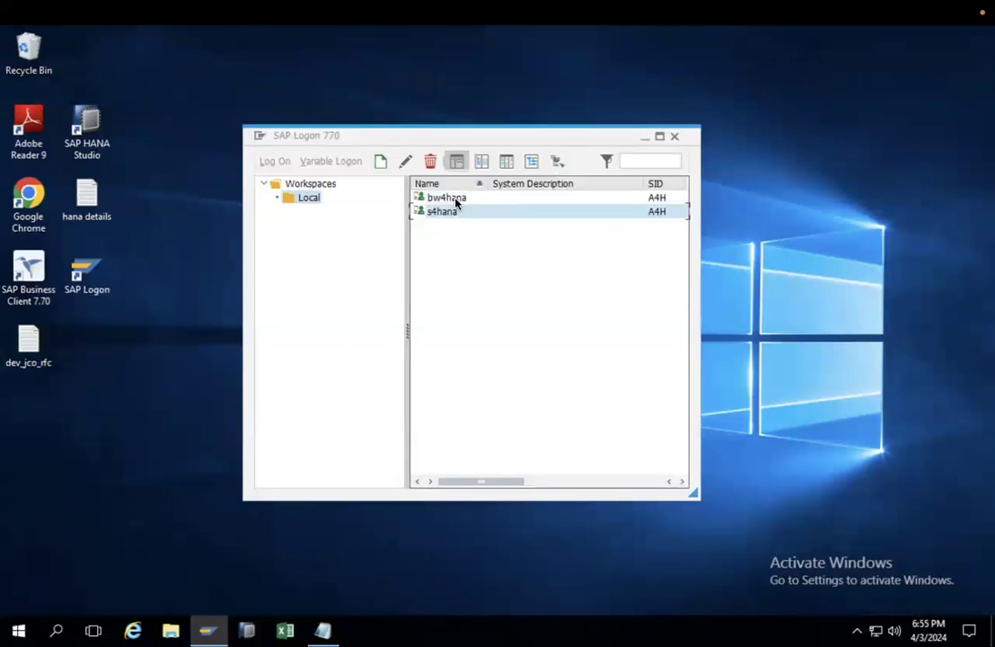
pyautogui.click(456, 198)
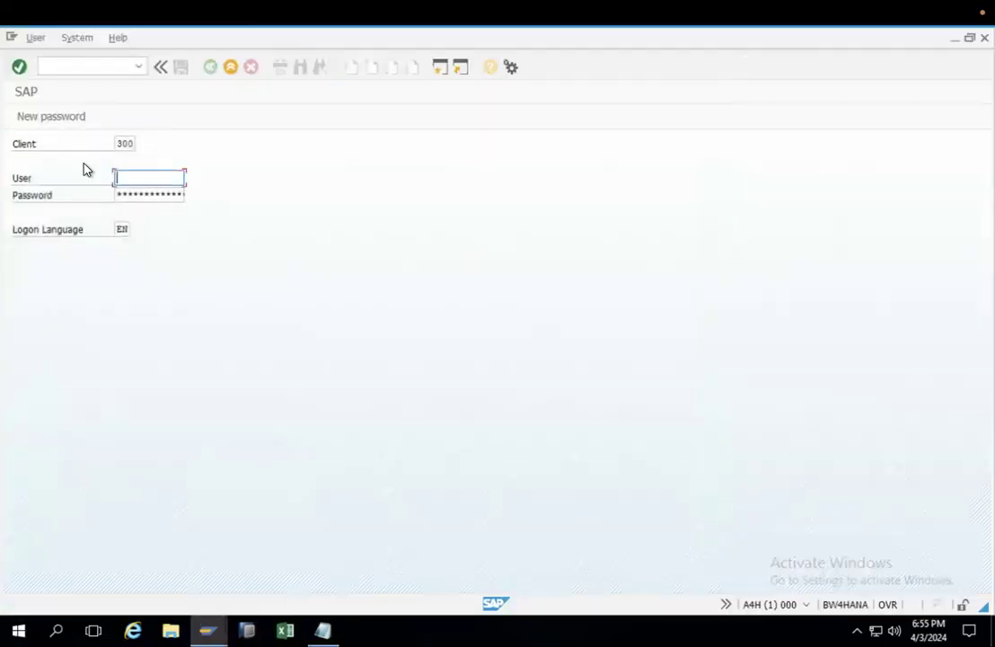
# Step: Set client 300 and fill the User field with a previously used user name
pyautogui.doubleClick(126, 143)
pyautogui.click(140, 177)
pyautogui.click(322, 630)
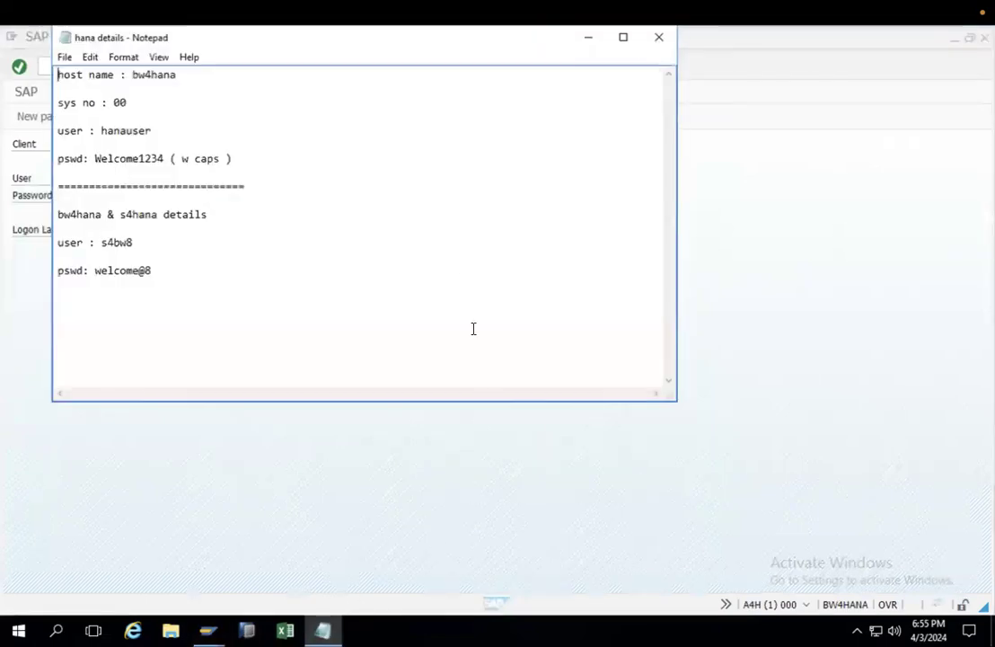
pyautogui.moveTo(195, 40); pyautogui.dragTo(524, 144)
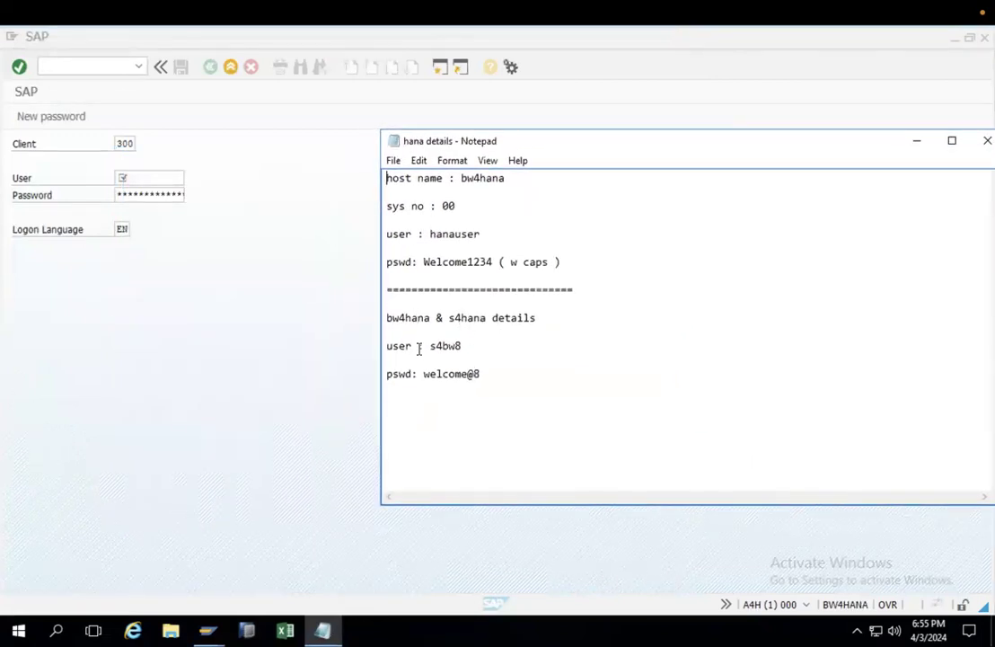
pyautogui.click(149, 179)
pyautogui.write('s')
pyautogui.click(143, 192)
pyautogui.hotkey('ctrl', 'Left')
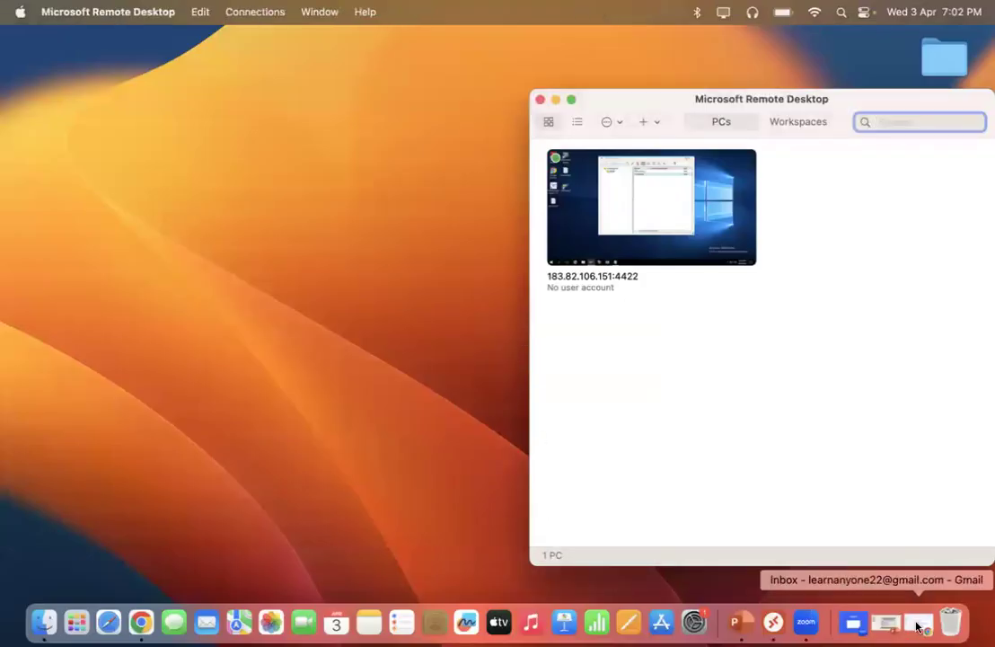
# Step: Copy the password from the hana details notes and submit the logon twice, without success
pyautogui.click(773, 622)
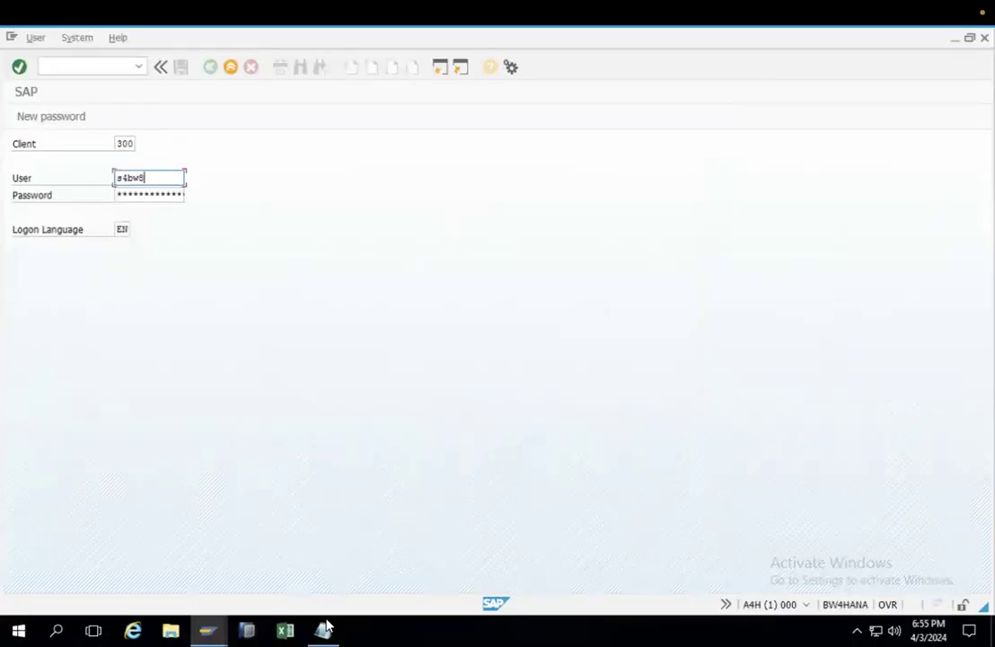
pyautogui.click(325, 628)
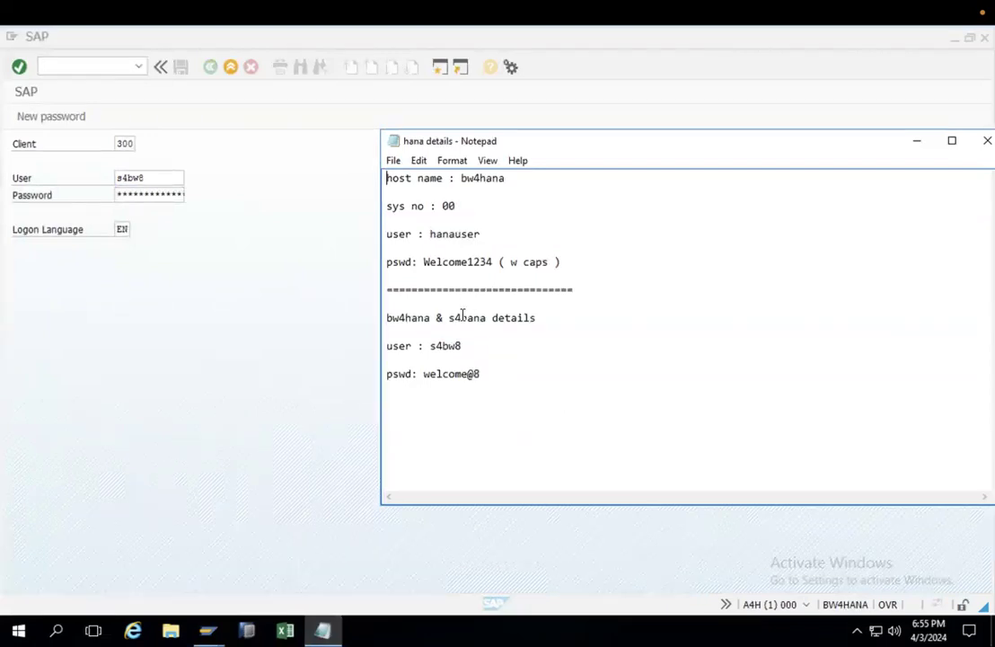
pyautogui.moveTo(488, 372); pyautogui.dragTo(423, 374)
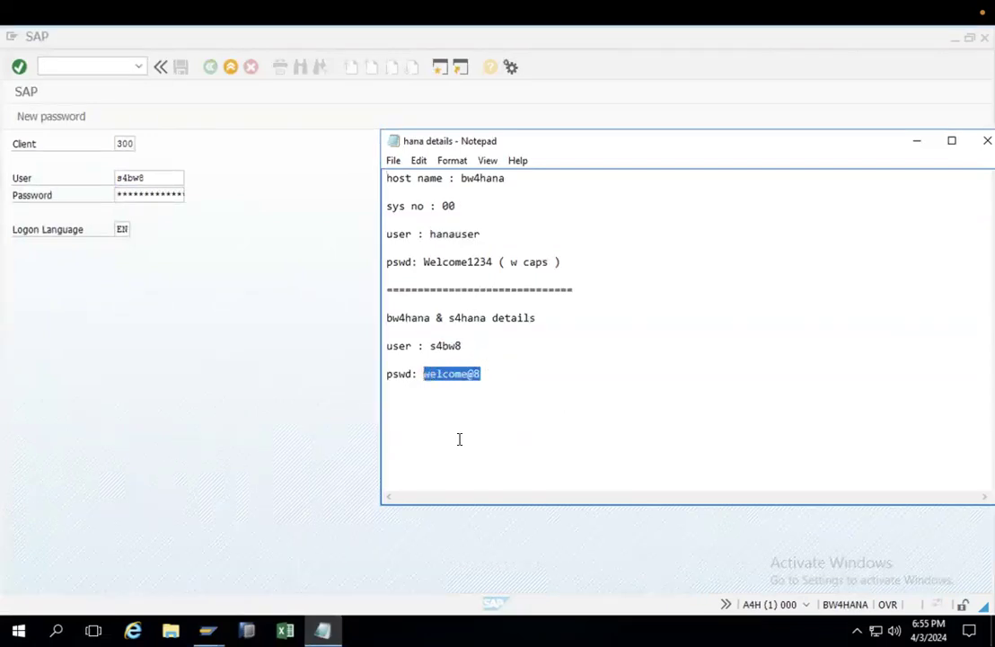
pyautogui.click(150, 195)
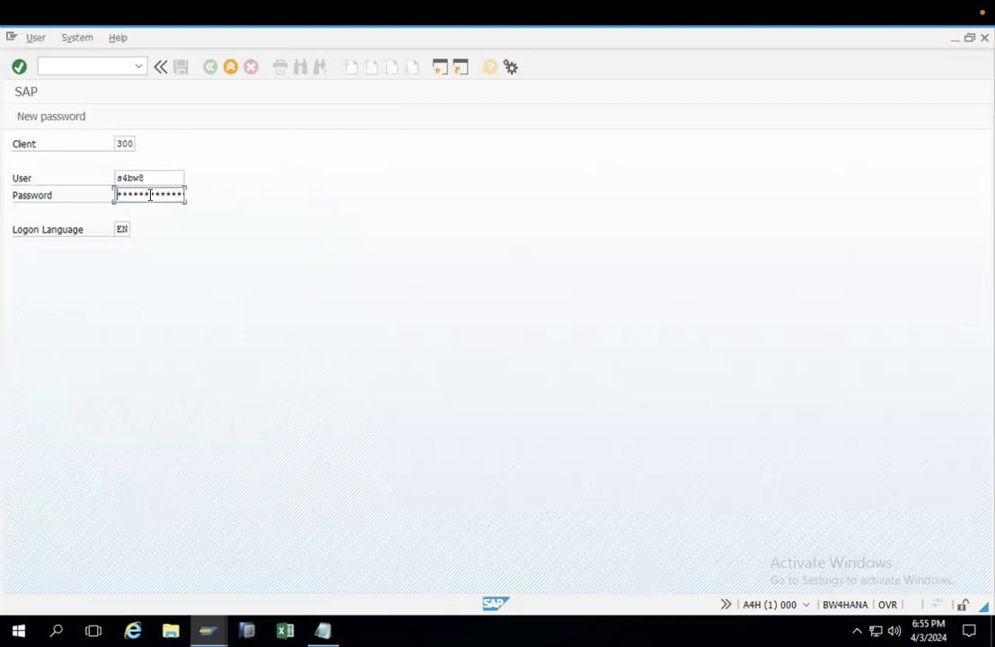
pyautogui.press('Return')
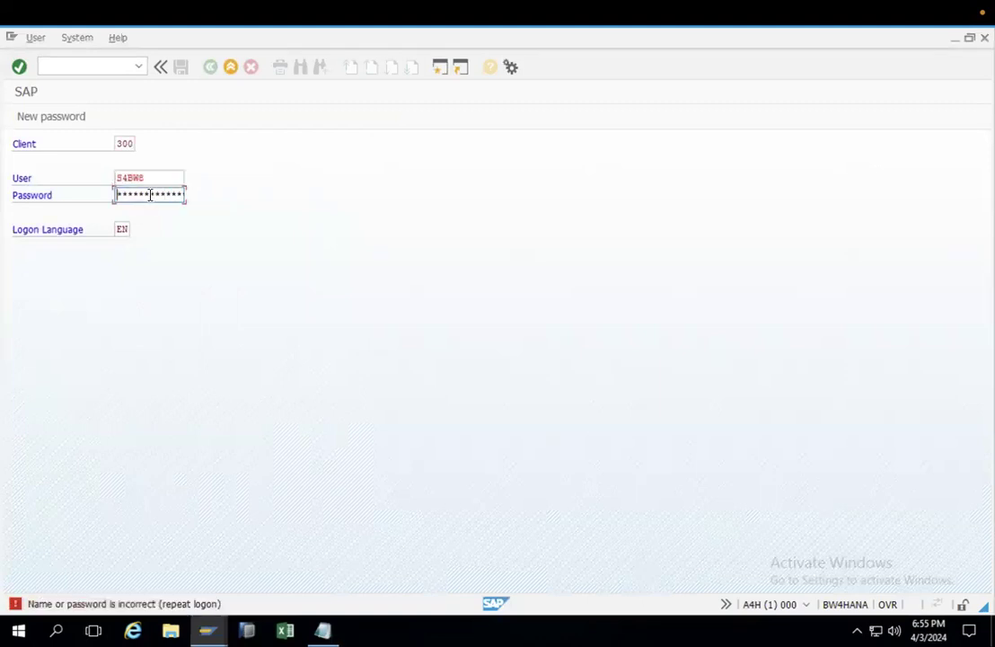
pyautogui.click(322, 630)
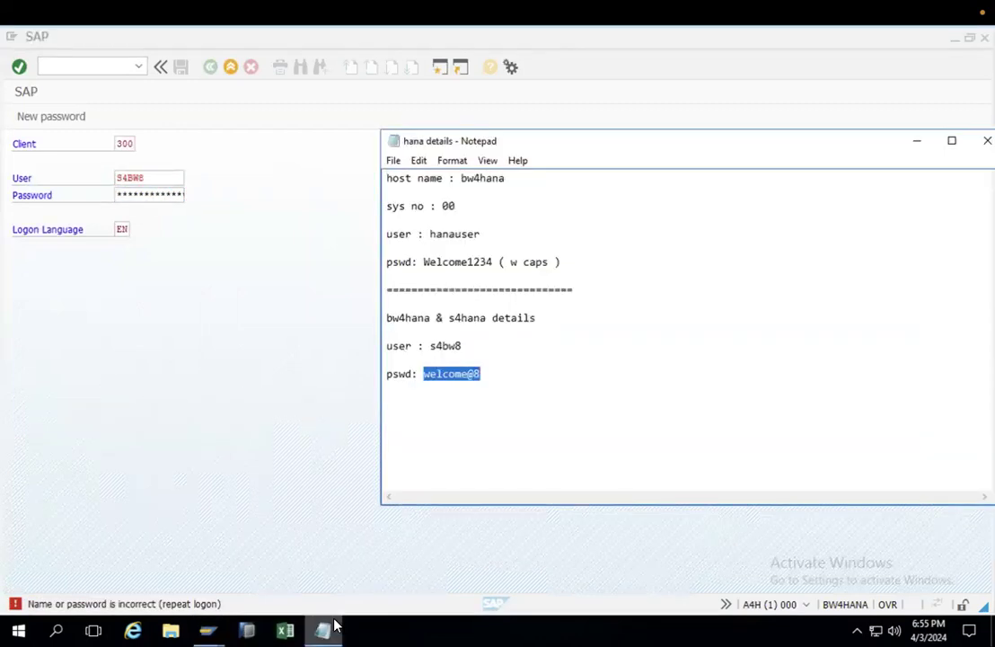
pyautogui.click(215, 451)
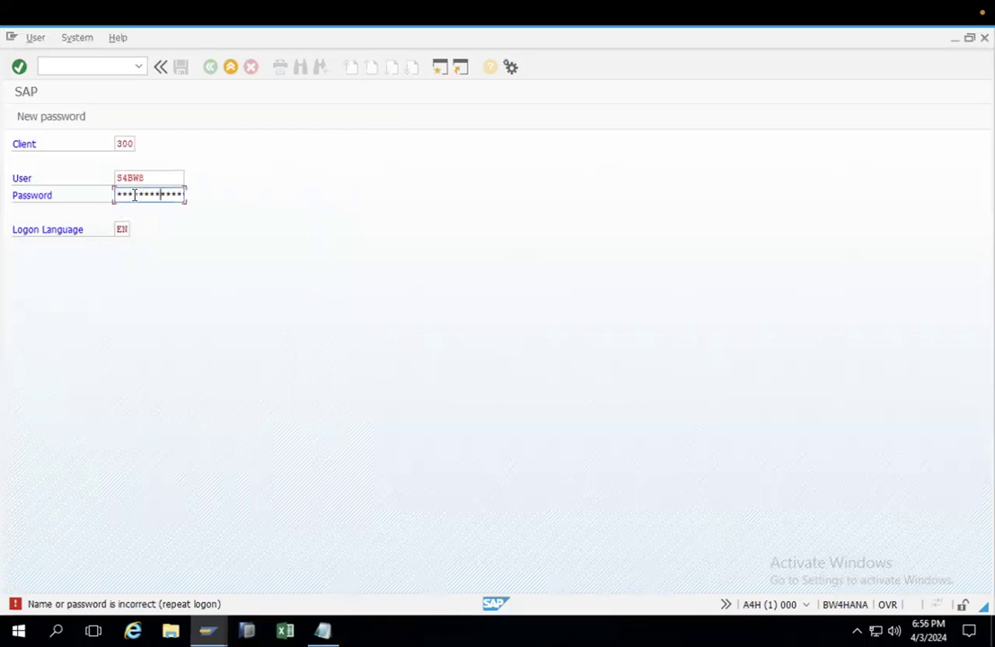
pyautogui.press('Return')
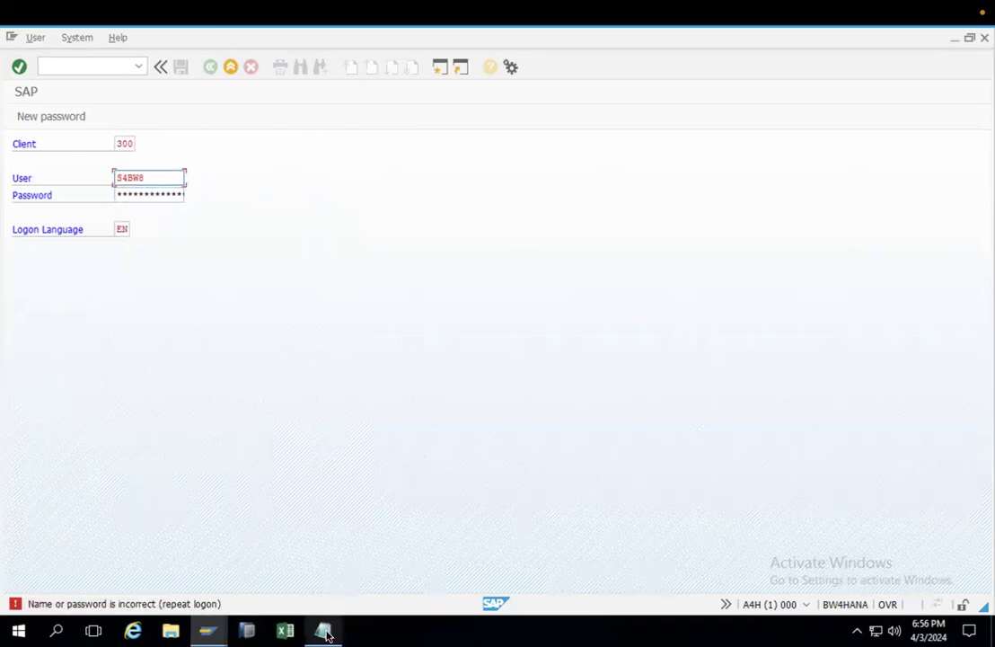
pyautogui.hotkey('ctrl', 'Left')
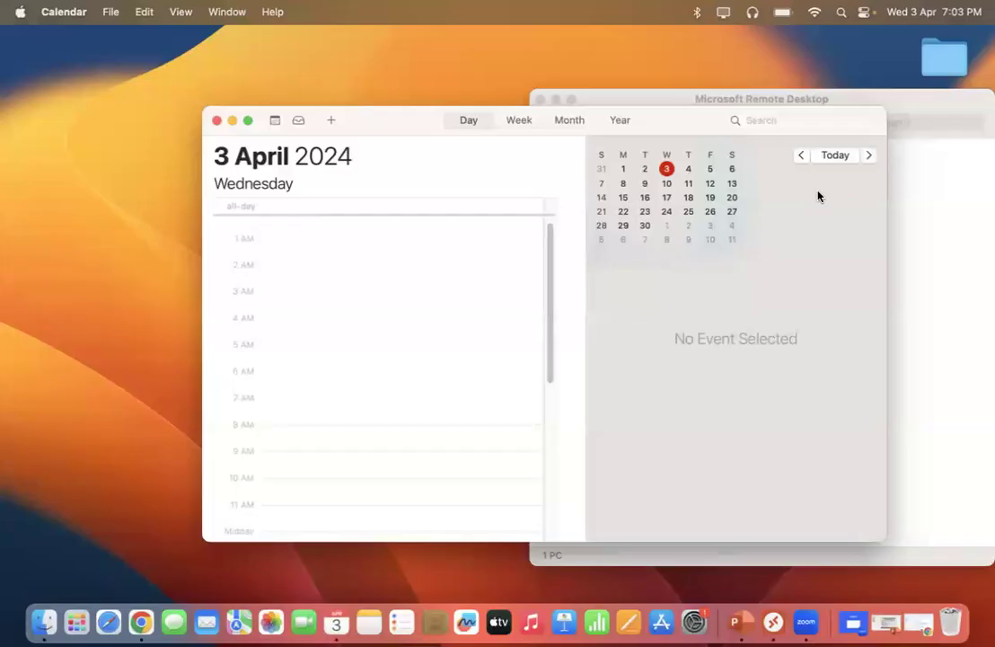
# Step: Reconnect to the remote session and check the noted password against the Password field
pyautogui.click(901, 200)
pyautogui.click(646, 236)
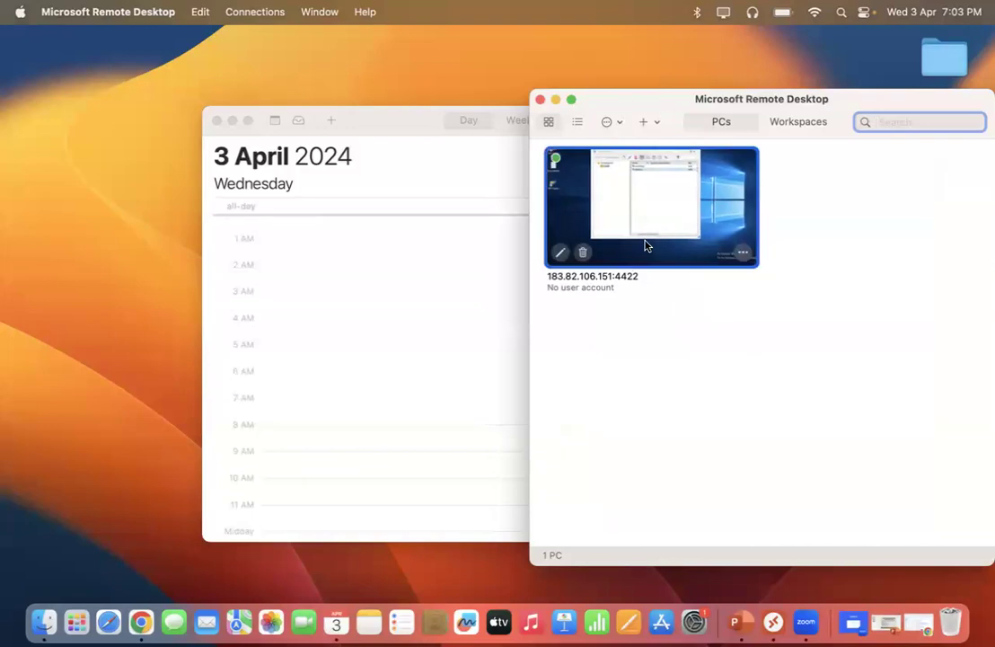
pyautogui.click(773, 621)
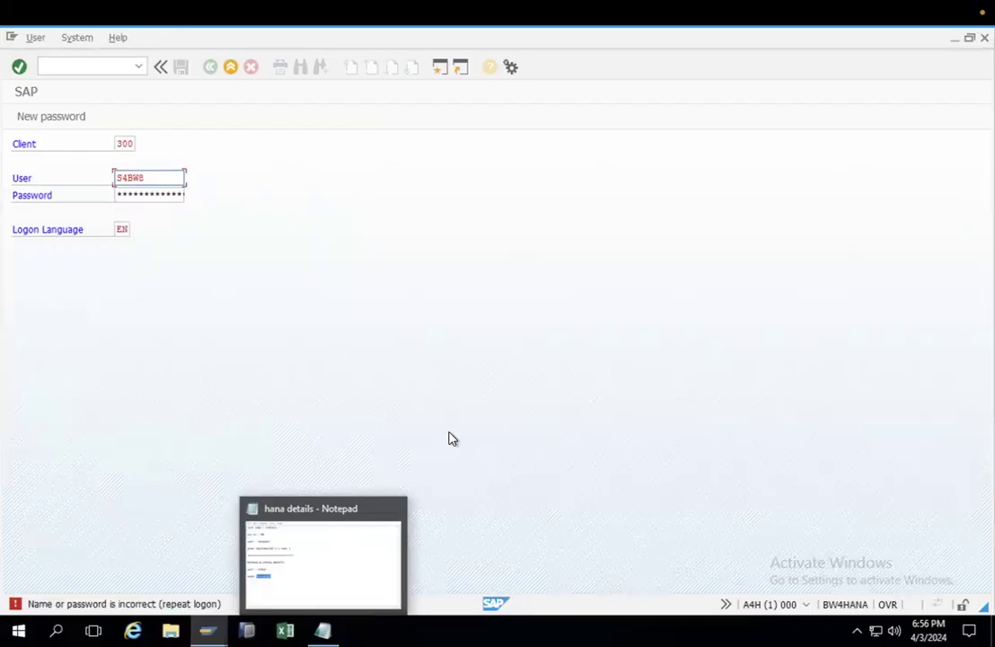
pyautogui.click(329, 627)
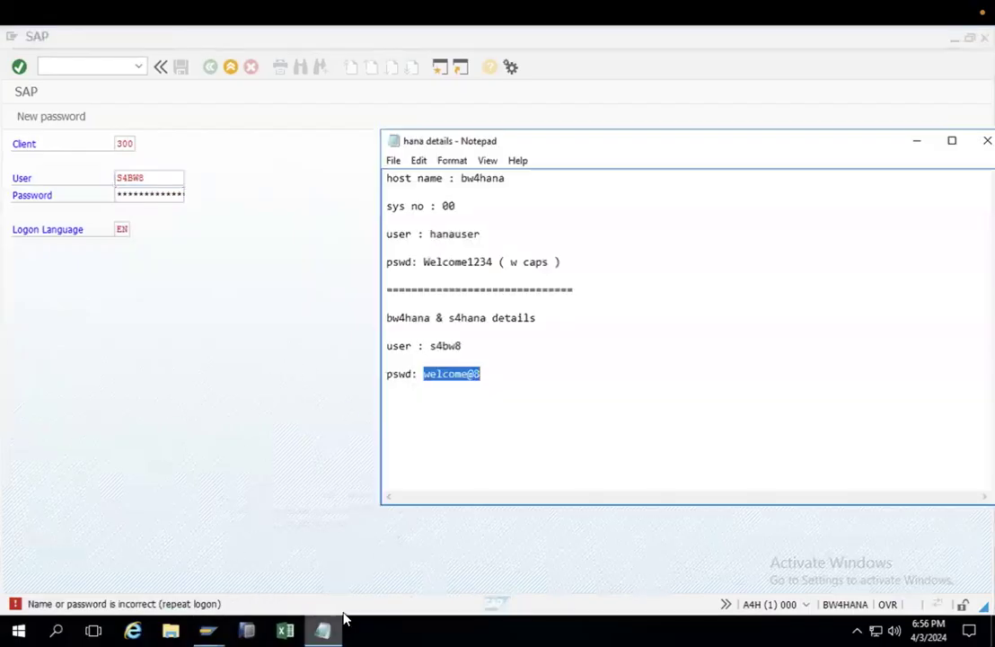
pyautogui.click(456, 375)
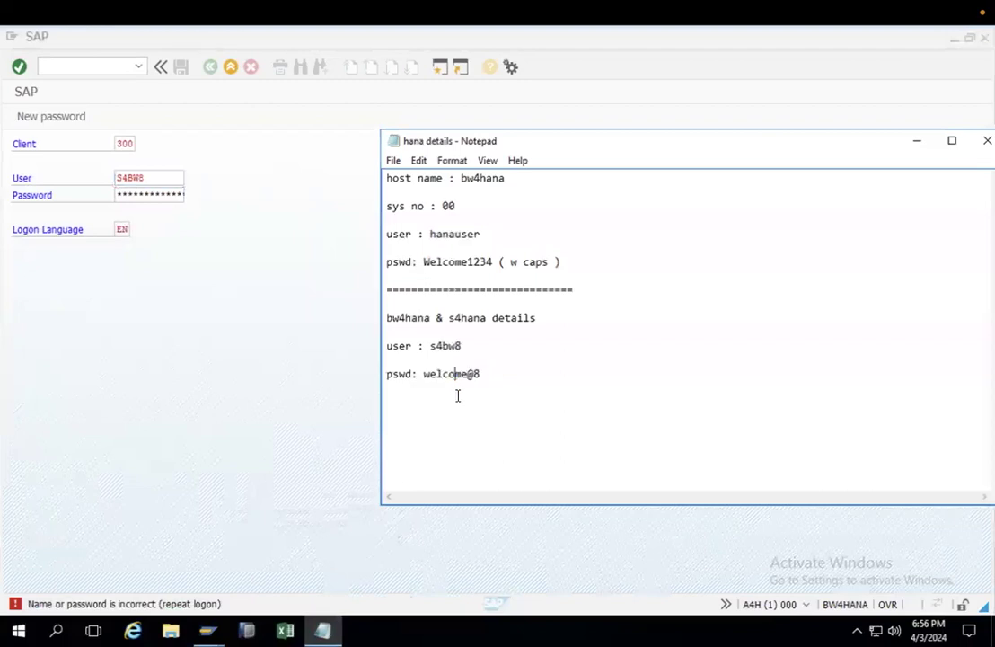
pyautogui.click(148, 199)
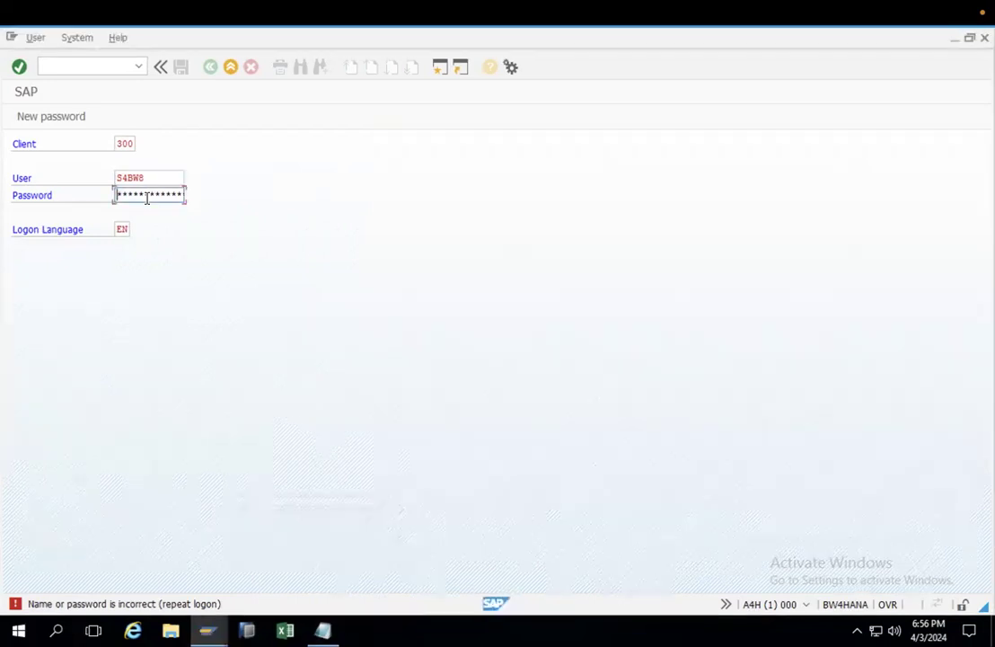
pyautogui.press('Home')
pyautogui.press('Right')
pyautogui.press('Right')
pyautogui.press('Right')
pyautogui.press('Right')
# Step: Switch between the hana details notes, the SAP Logon list and the BW4HANA logon screen
pyautogui.hotkey('alt', 'Tab')
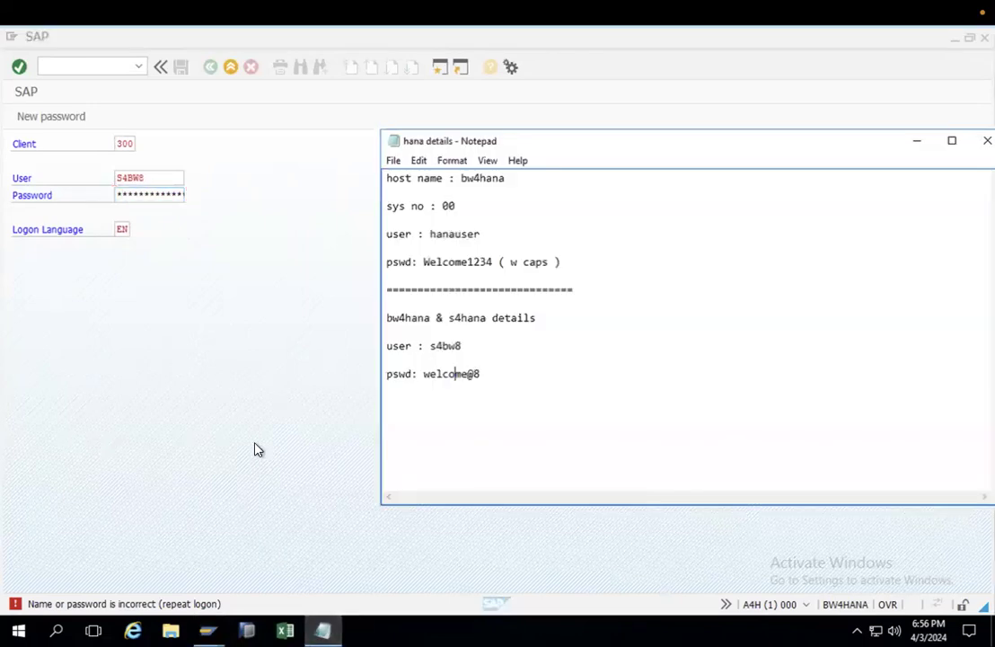
pyautogui.hotkey('alt', 'Tab')
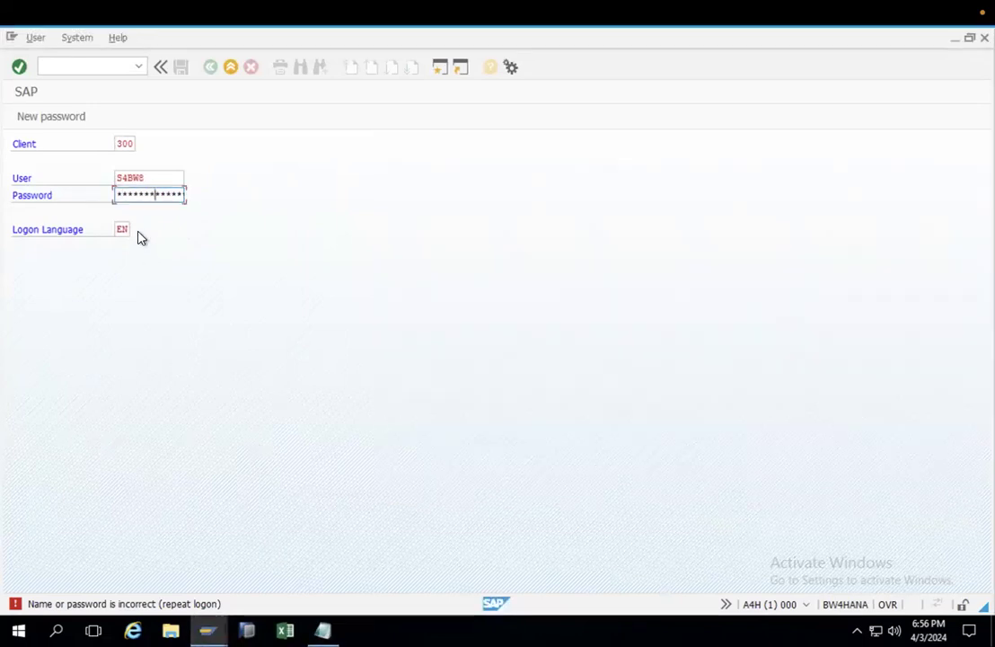
pyautogui.hotkey('alt', 'Tab')
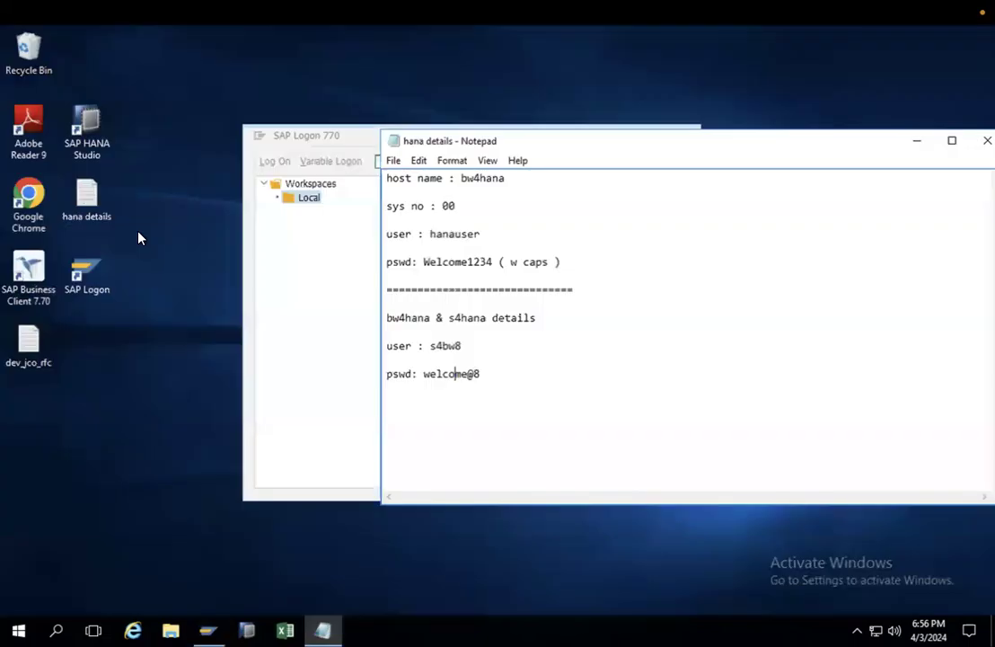
pyautogui.click(335, 235)
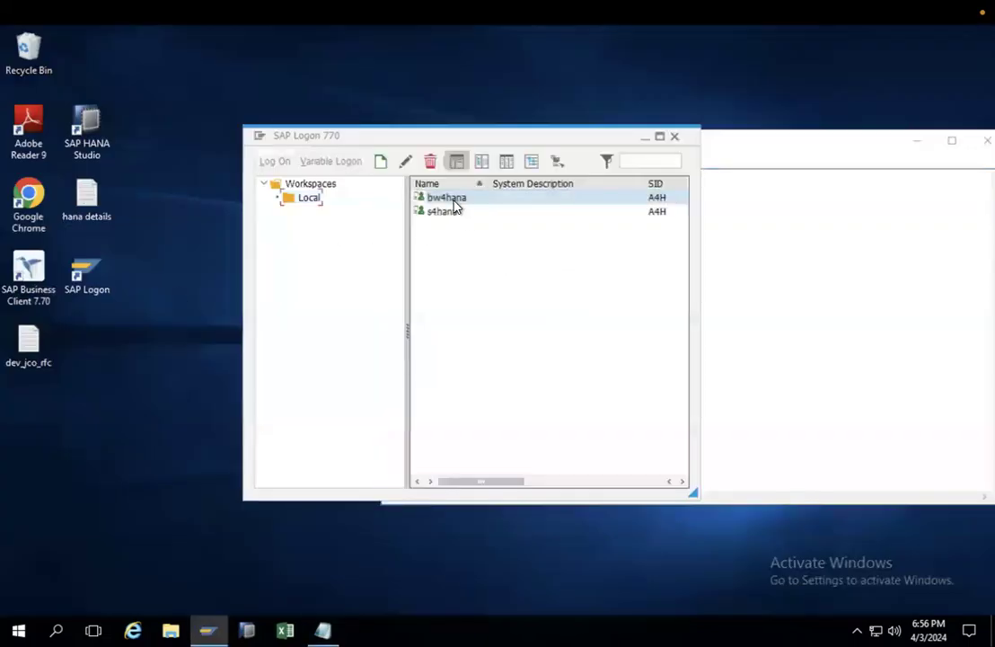
pyautogui.hotkey('alt', 'Tab')
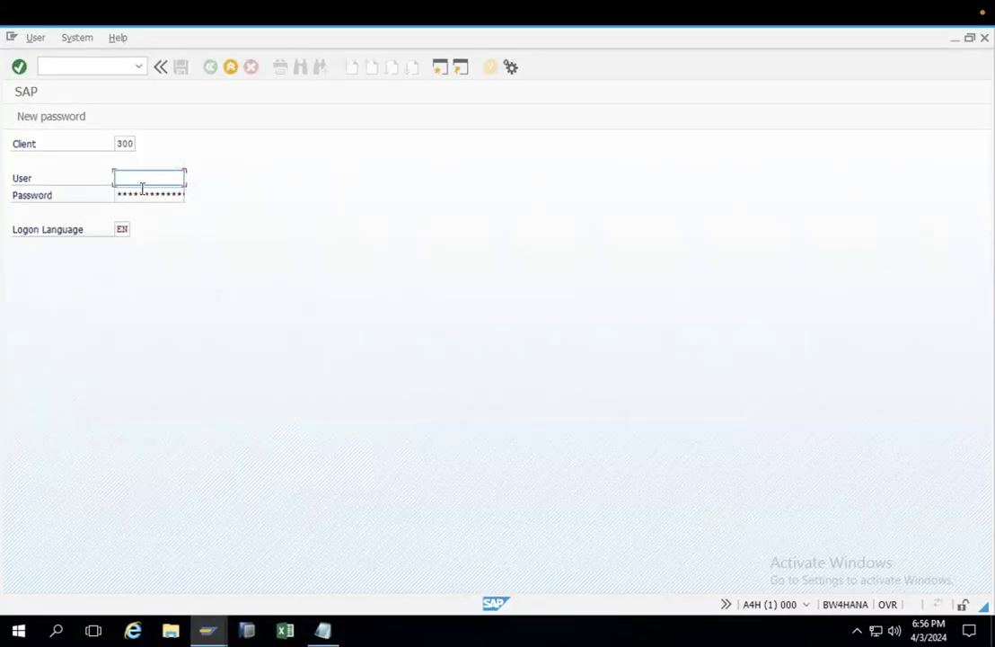
# Step: Refill the saved user name, resubmit the logon twice, and exit full-screen mode
pyautogui.click(142, 183)
pyautogui.click(141, 191)
pyautogui.click(144, 195)
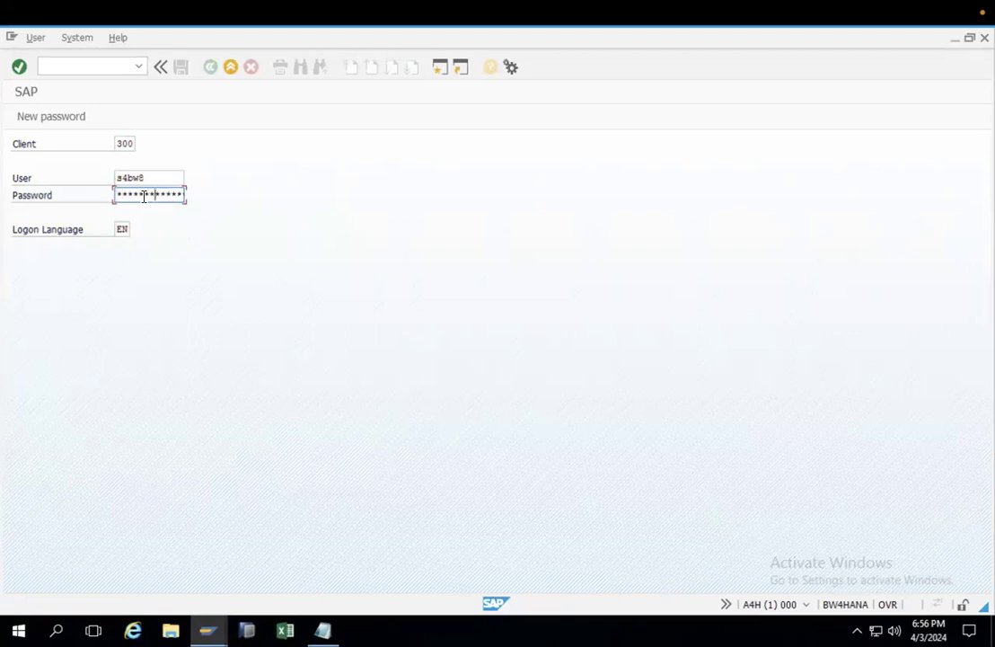
pyautogui.press('Return')
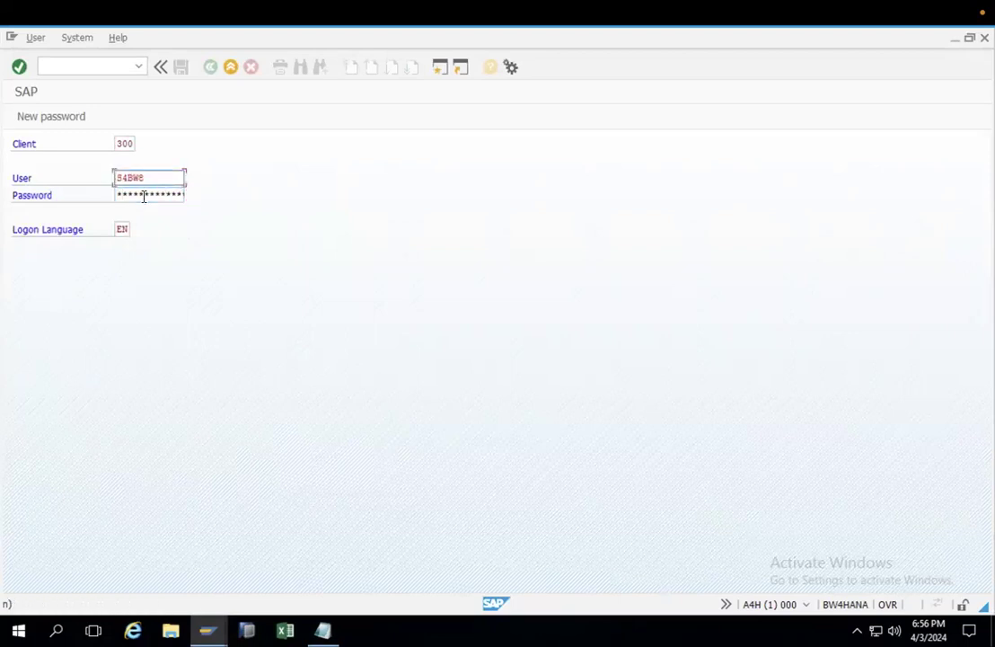
pyautogui.moveTo(123, 31)
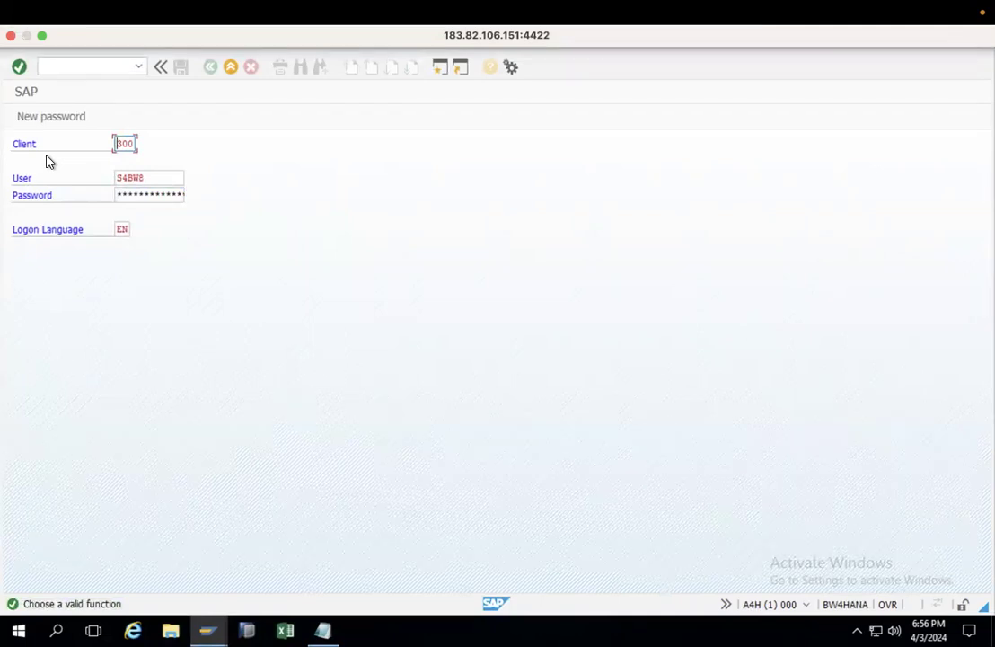
pyautogui.press('Return')
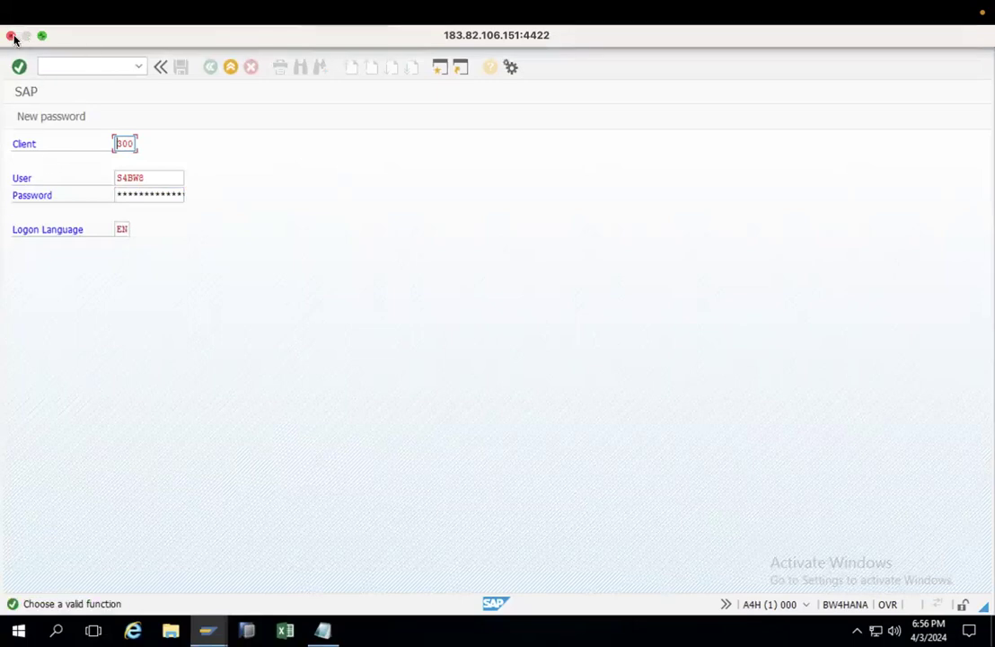
pyautogui.click(41, 36)
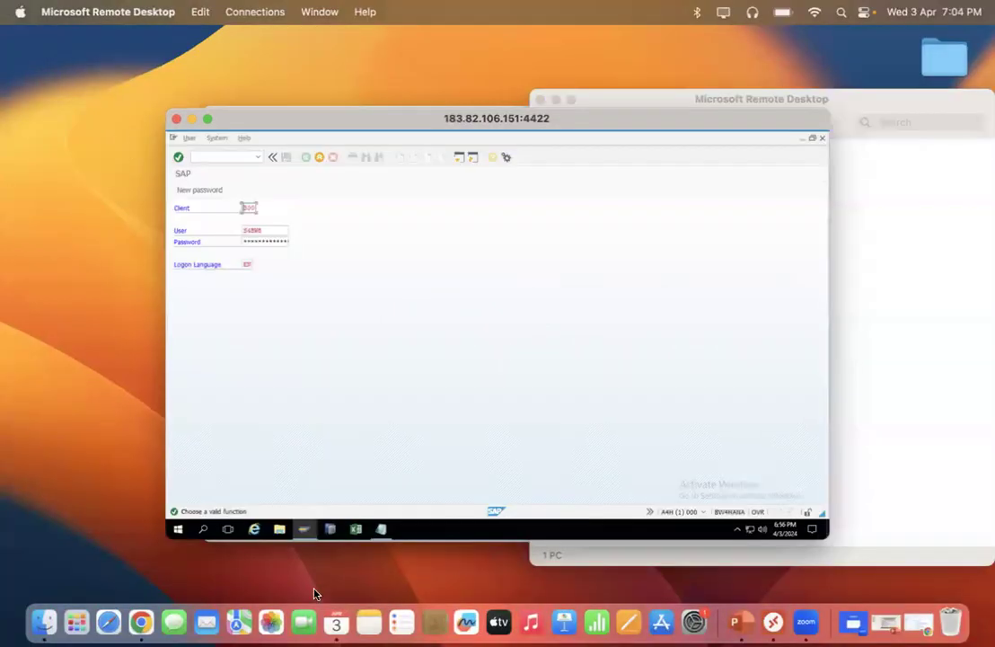
# Step: Select the demo password in the Gmail access-details draft, then return to the SAP Password field
pyautogui.click(141, 621)
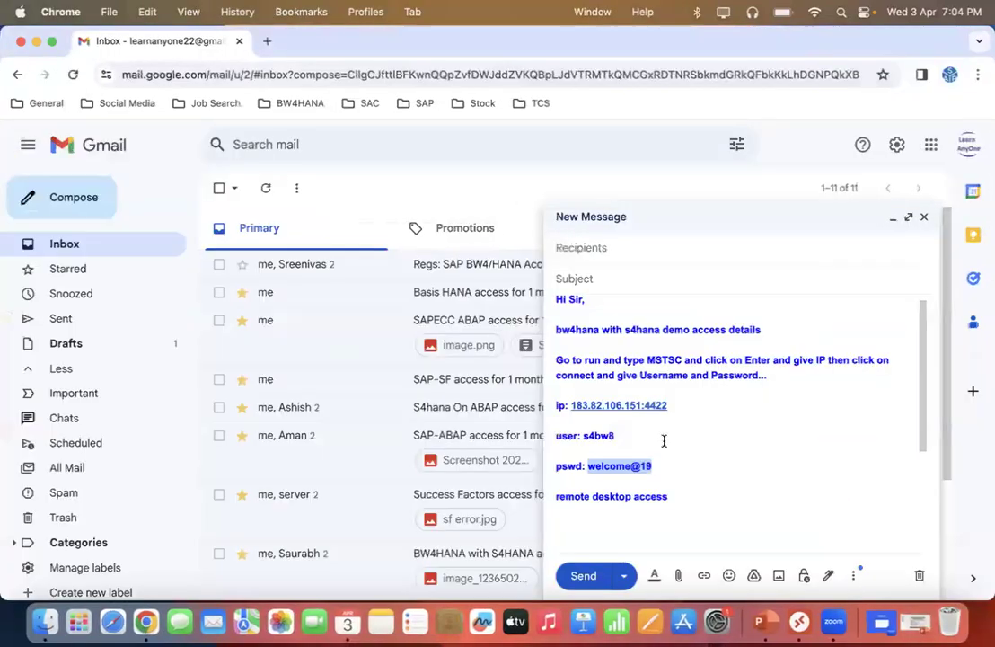
pyautogui.moveTo(653, 466); pyautogui.dragTo(589, 467)
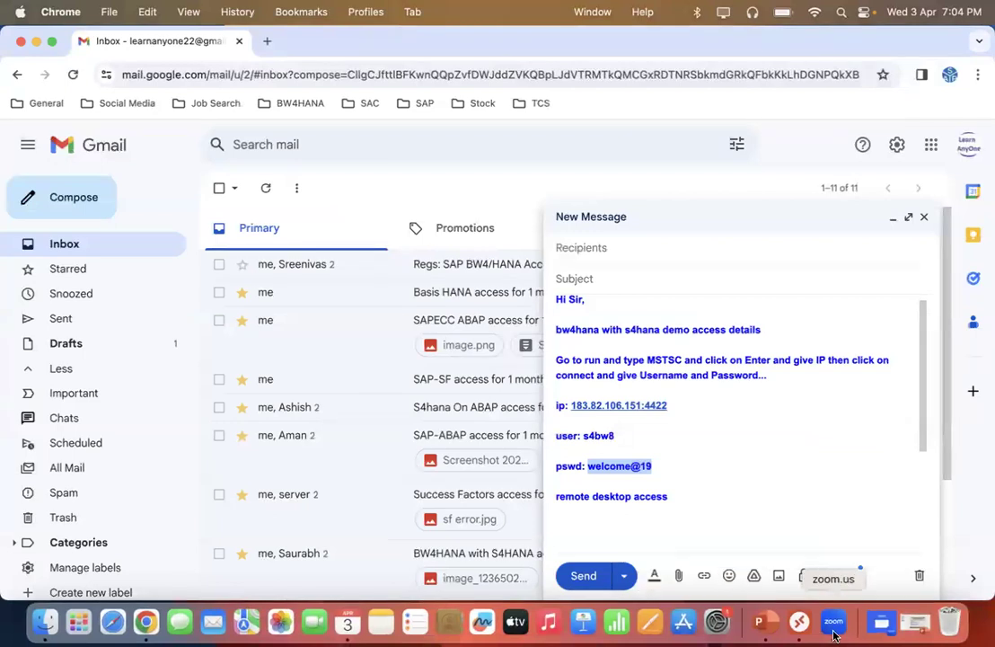
pyautogui.click(800, 622)
pyautogui.click(311, 301)
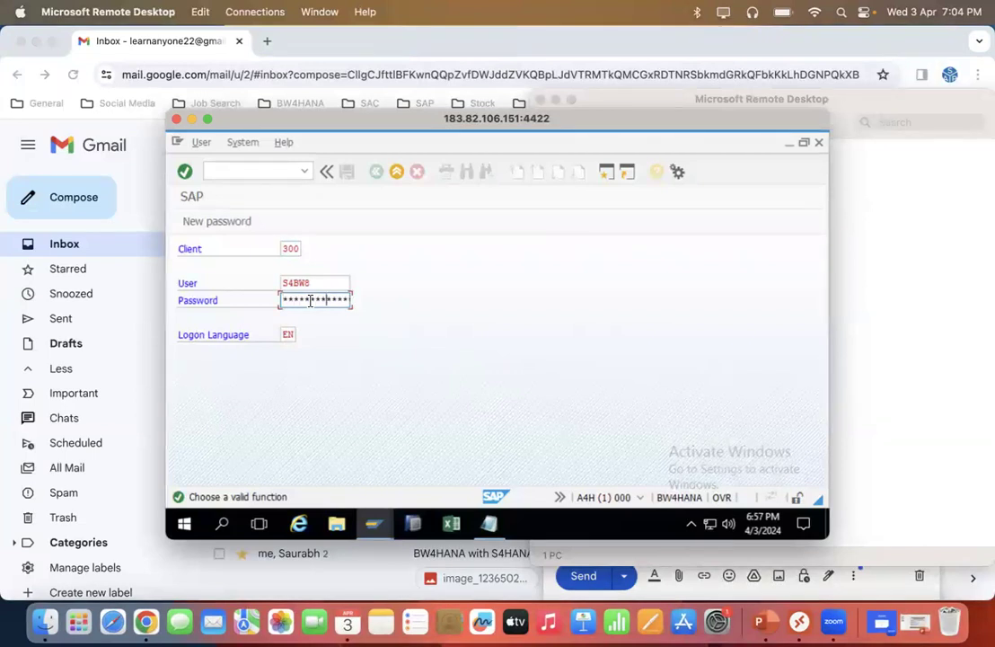
# Step: Submit the client 300 logon, maximize the remote session, and minimize SAP GUI to reach SAP Logon
pyautogui.press('Return')
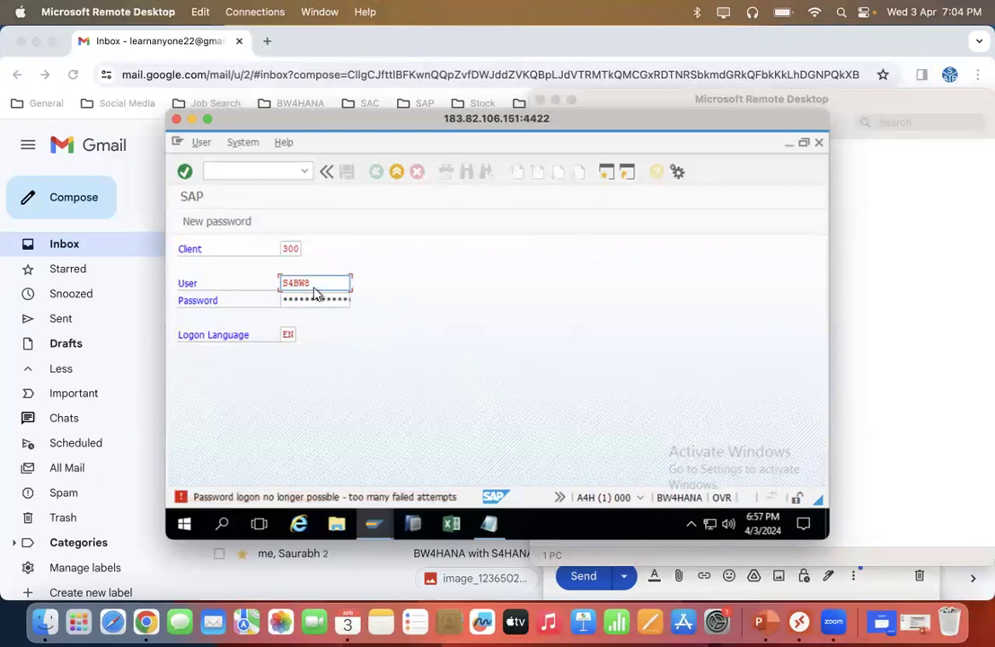
pyautogui.moveTo(382, 125); pyautogui.dragTo(383, 124)
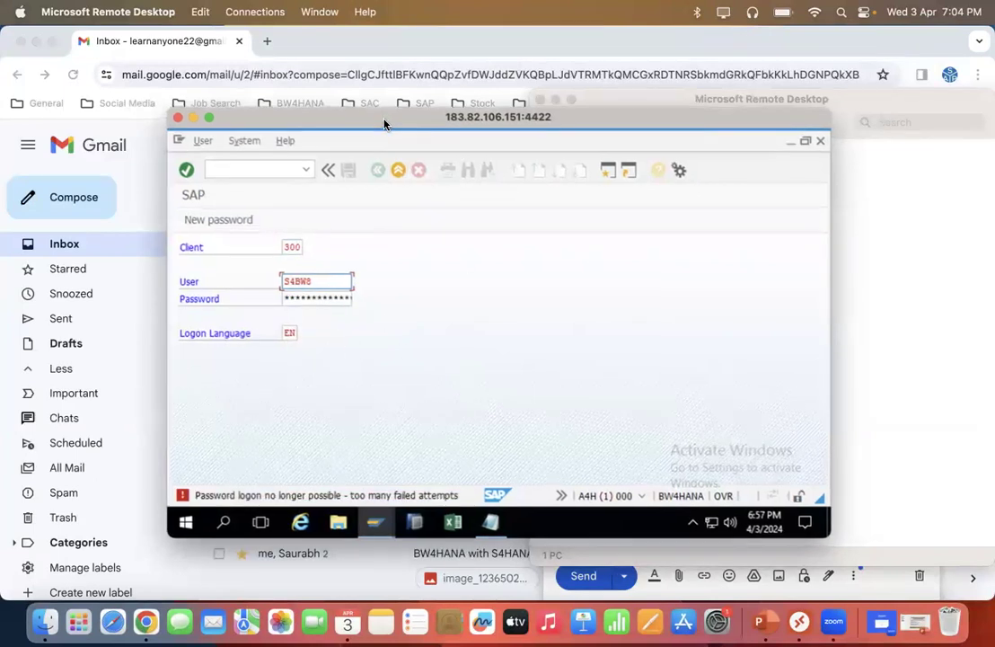
pyautogui.click(36, 41)
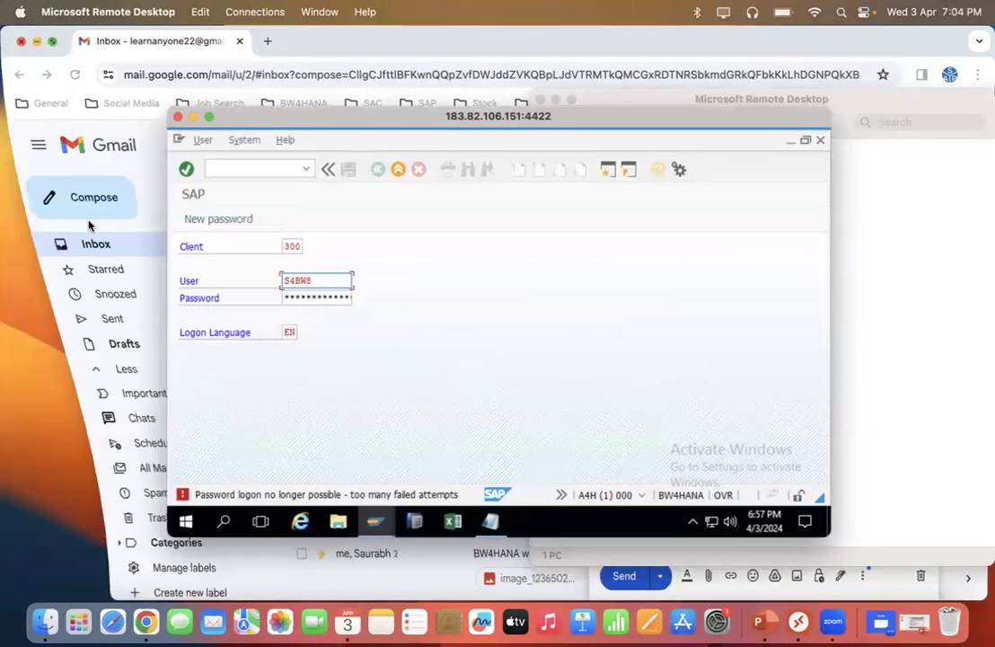
pyautogui.moveTo(673, 117); pyautogui.dragTo(555, 164)
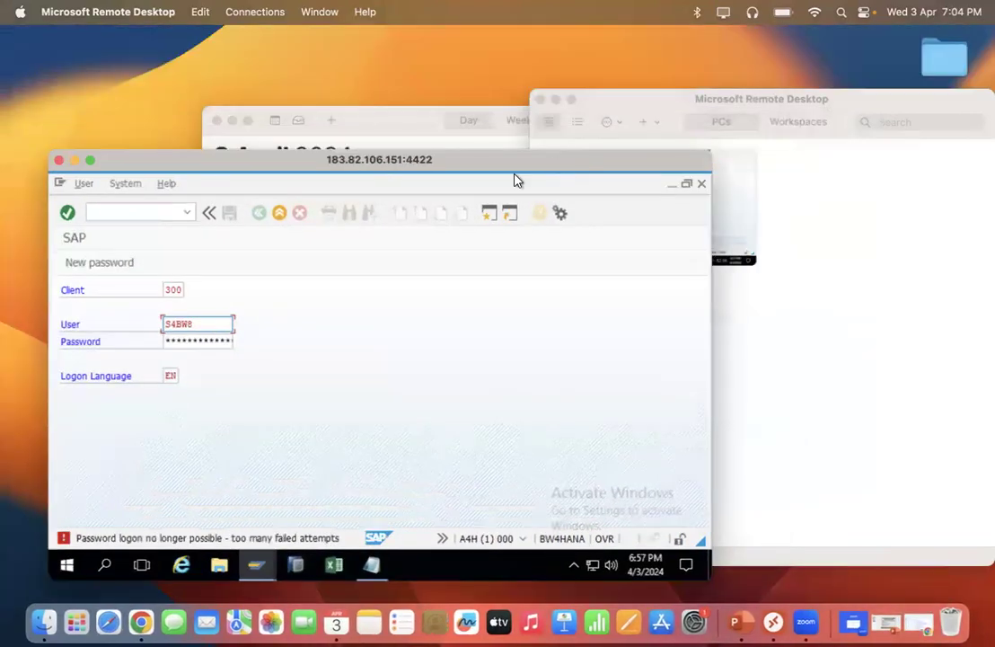
pyautogui.doubleClick(438, 160)
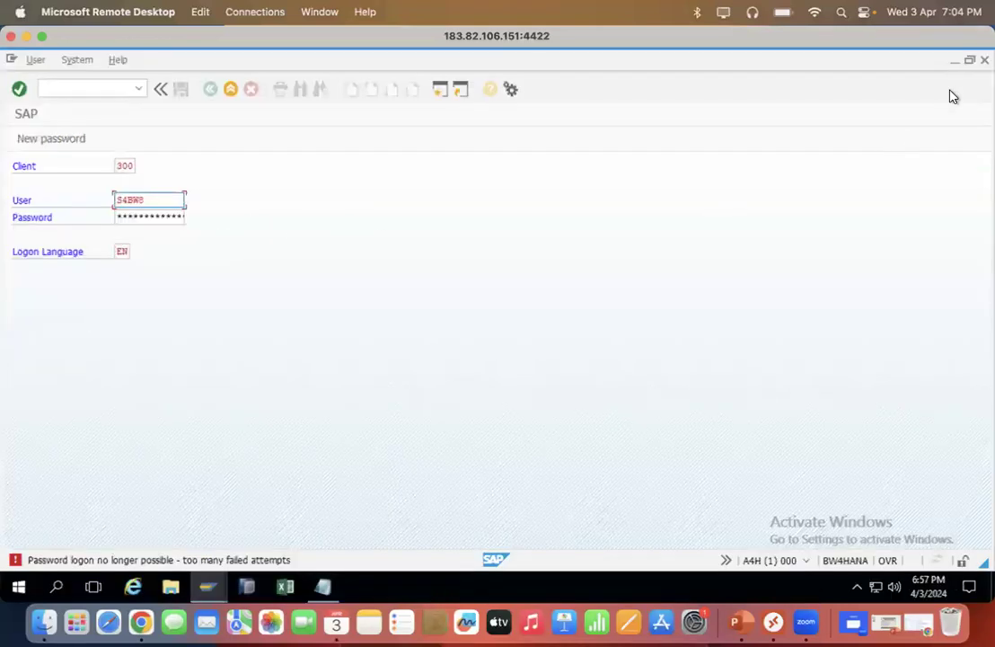
pyautogui.click(955, 63)
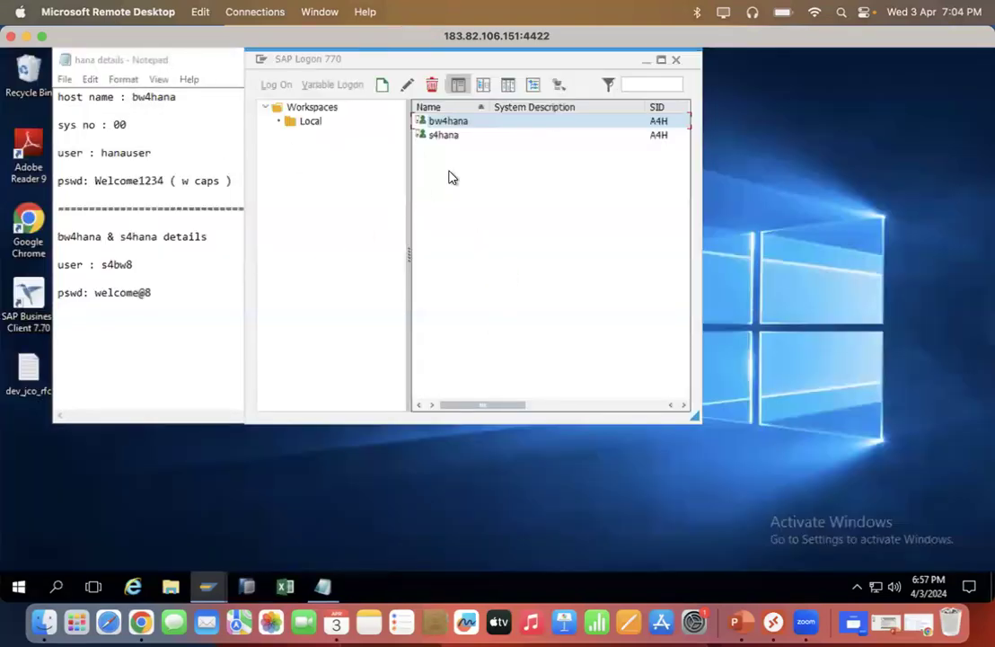
# Step: Log on to s4hana with the saved user name and password, dismissing the failed-attempts notice
pyautogui.click(442, 138)
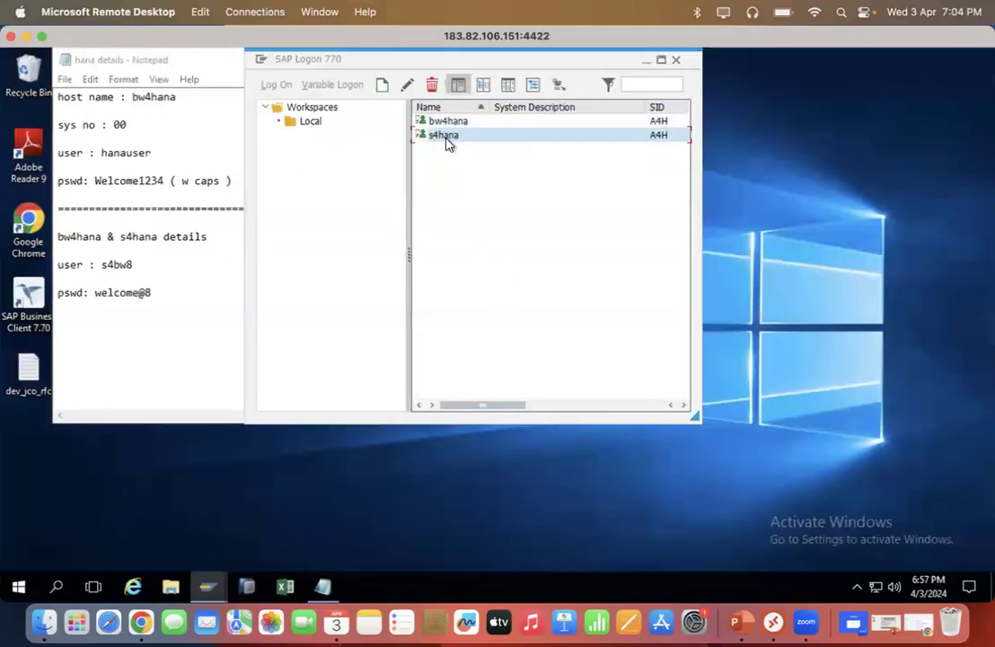
pyautogui.doubleClick(445, 137)
pyautogui.click(149, 200)
pyautogui.click(142, 216)
pyautogui.click(146, 218)
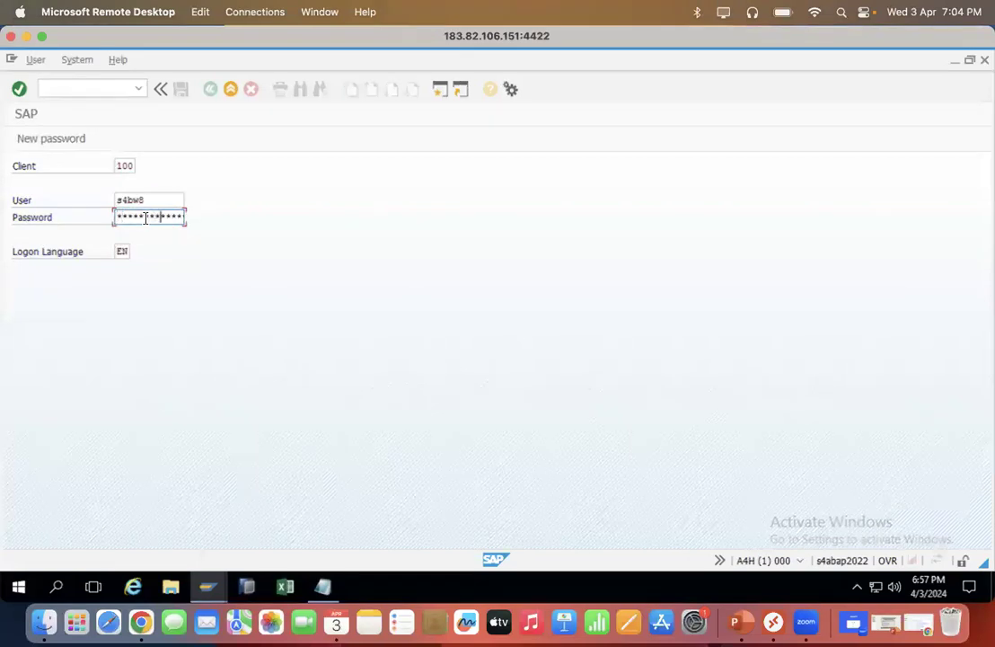
pyautogui.press('Return')
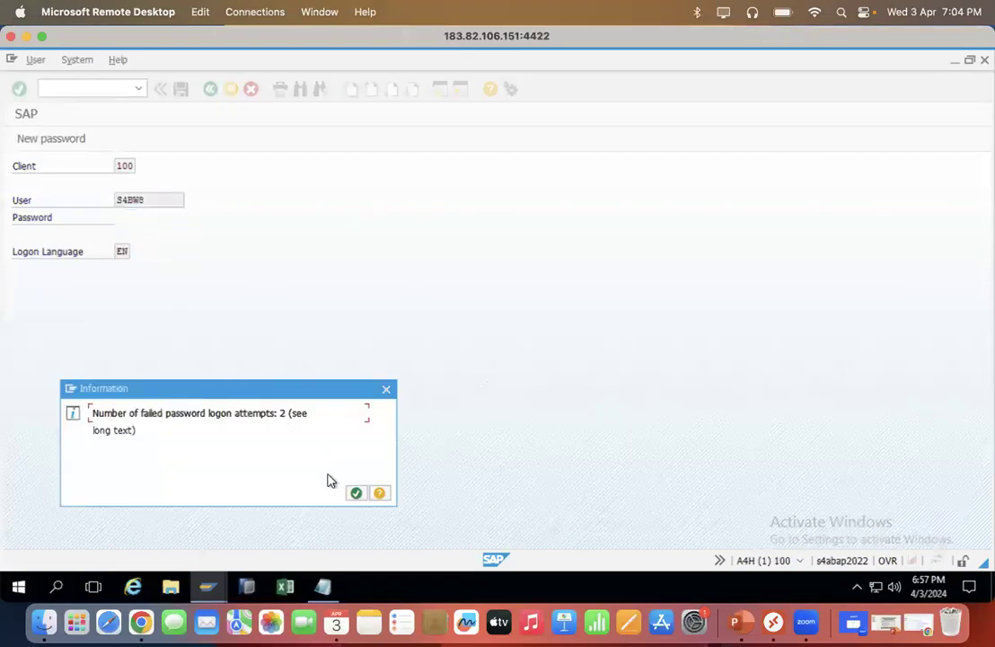
pyautogui.click(354, 497)
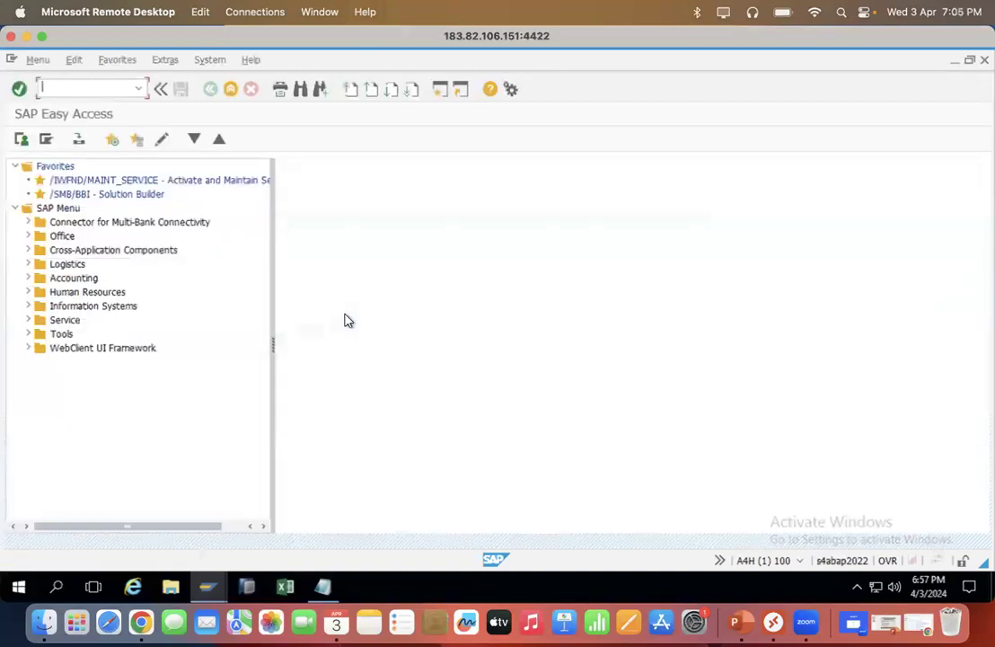
# Step: Open System > Status and review the SAP_BW and S4FND components and installed product versions
pyautogui.click(212, 61)
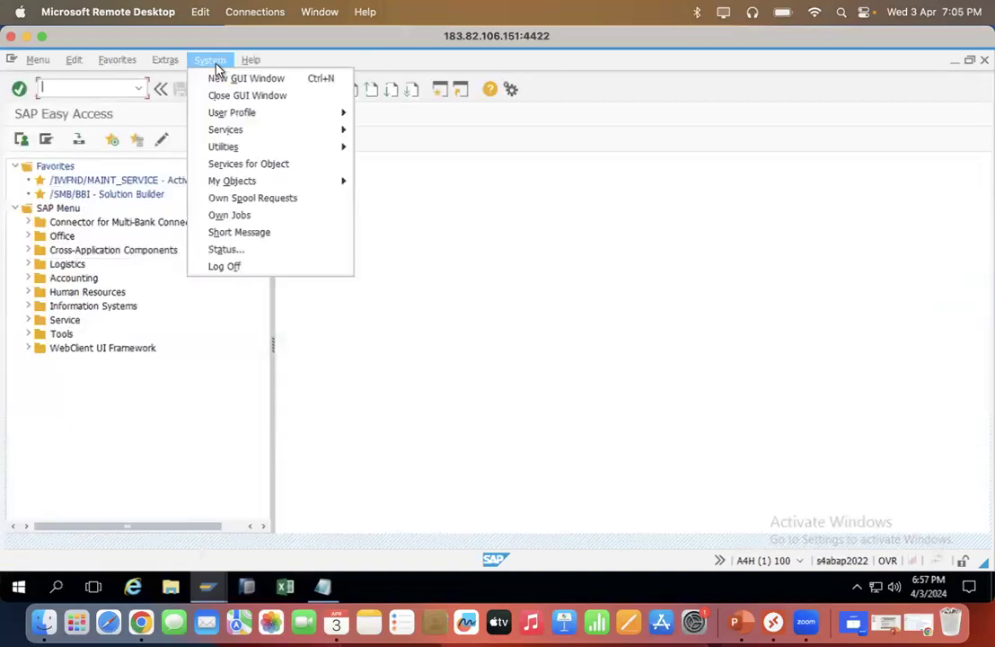
pyautogui.click(224, 250)
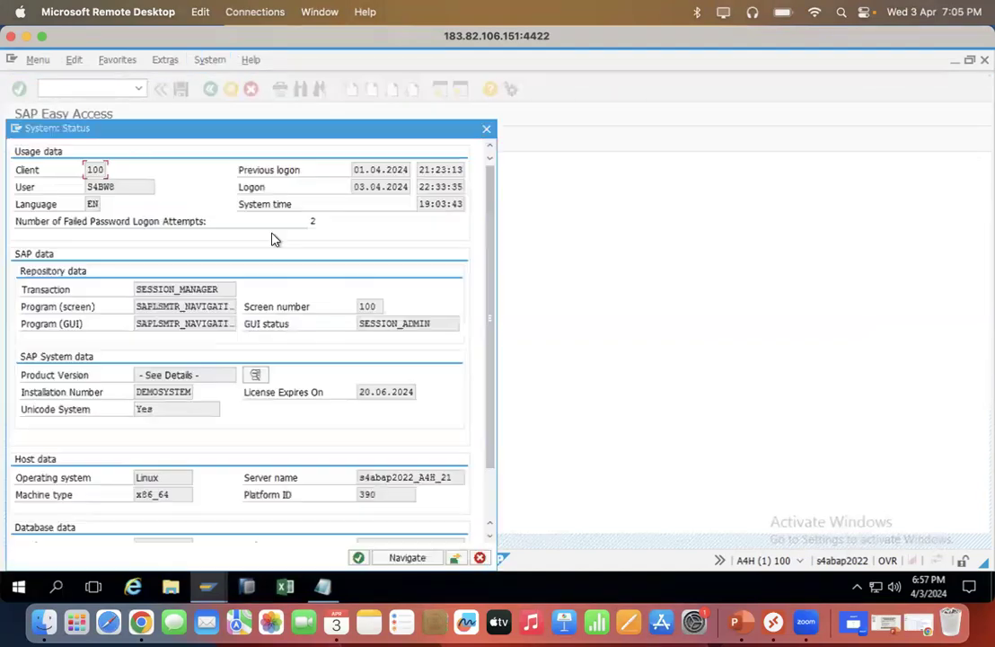
pyautogui.click(255, 376)
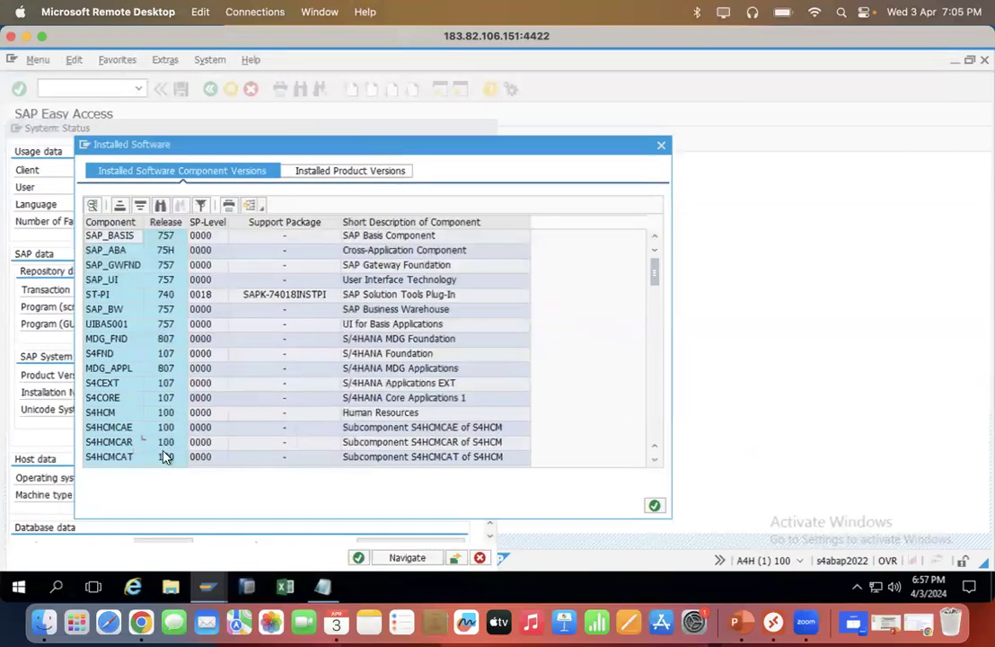
pyautogui.click(106, 313)
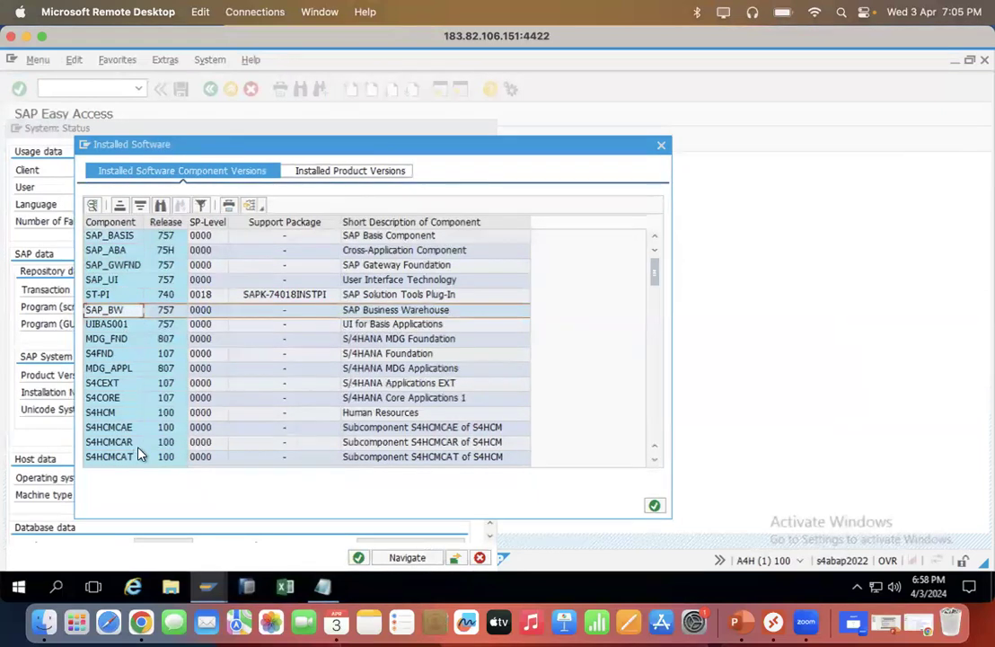
pyautogui.click(105, 356)
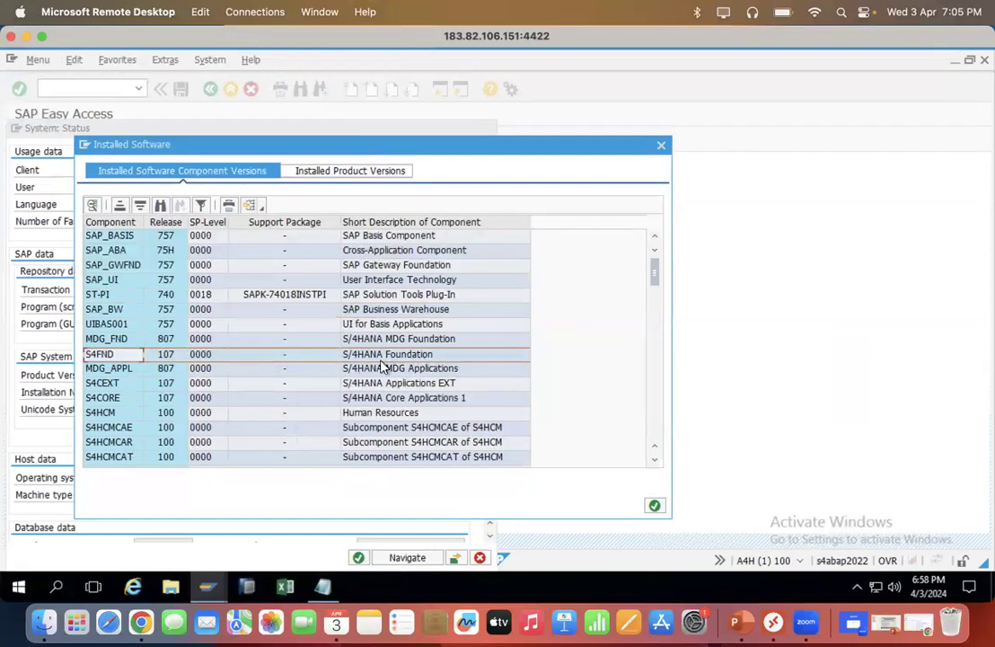
pyautogui.click(350, 170)
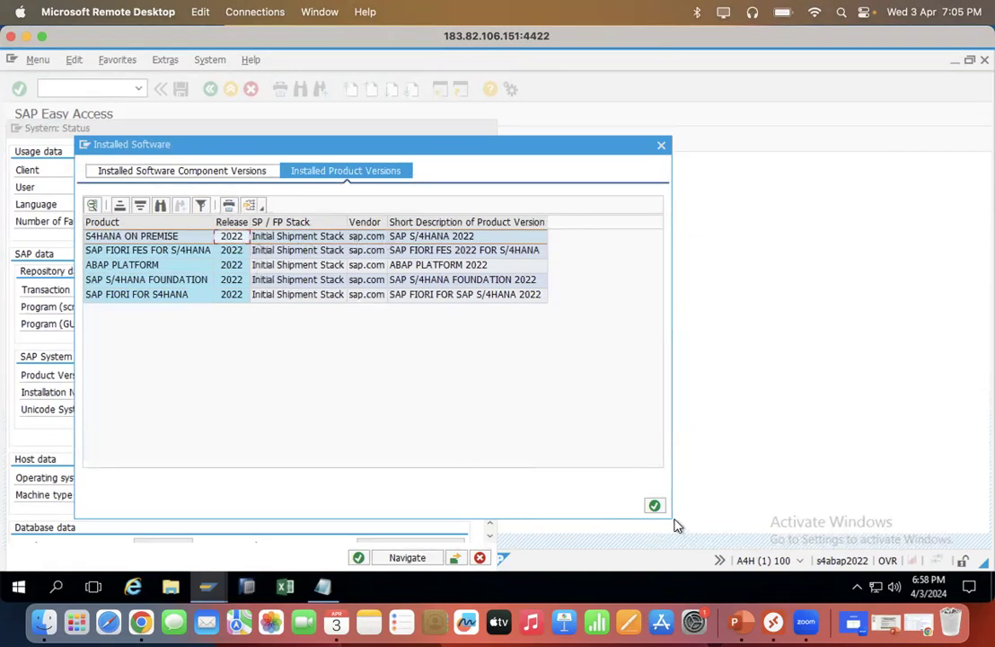
# Step: Close the installed software and status windows and minimize SAP Easy Access
pyautogui.click(661, 144)
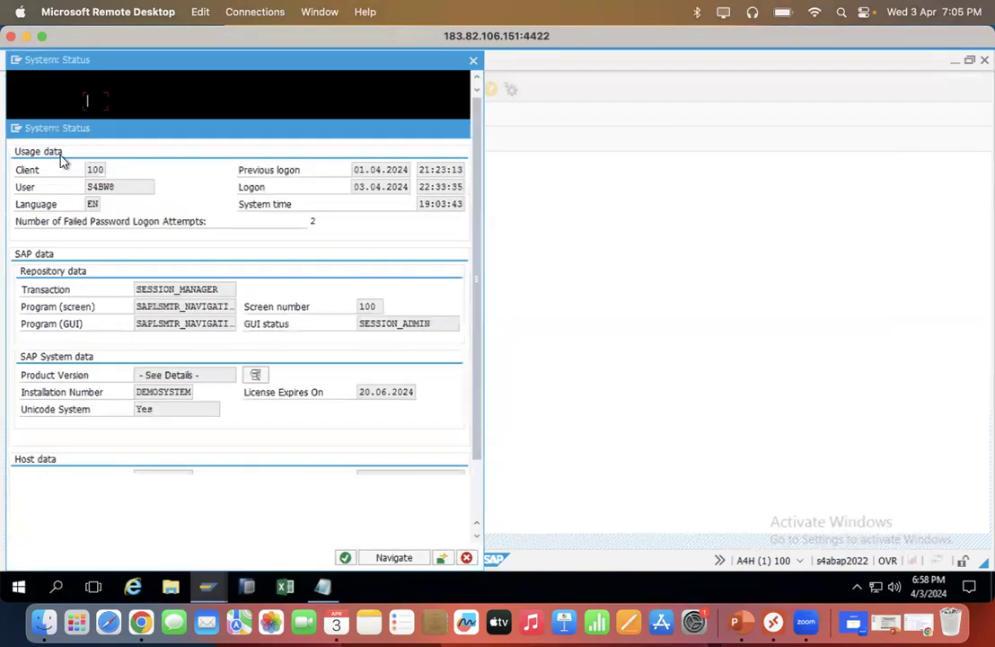
pyautogui.moveTo(90, 127); pyautogui.dragTo(99, 58)
pyautogui.moveTo(463, 61); pyautogui.dragTo(696, 130)
pyautogui.click(696, 128)
pyautogui.click(954, 59)
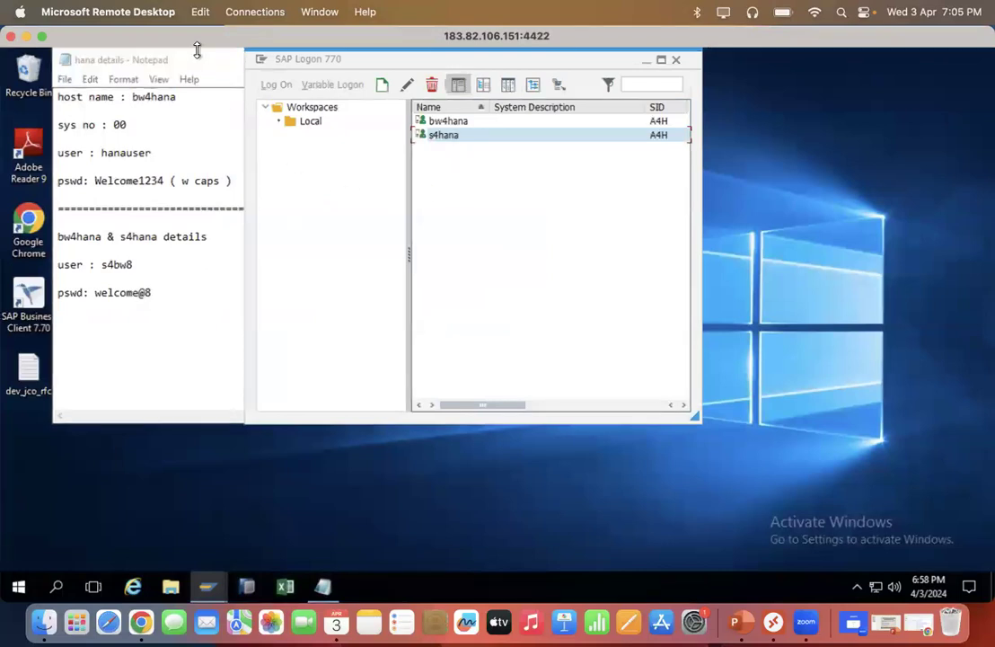
# Step: Minimize the hana details notes and SAP Logon 770, then launch SAP HANA Studio from the desktop
pyautogui.click(199, 342)
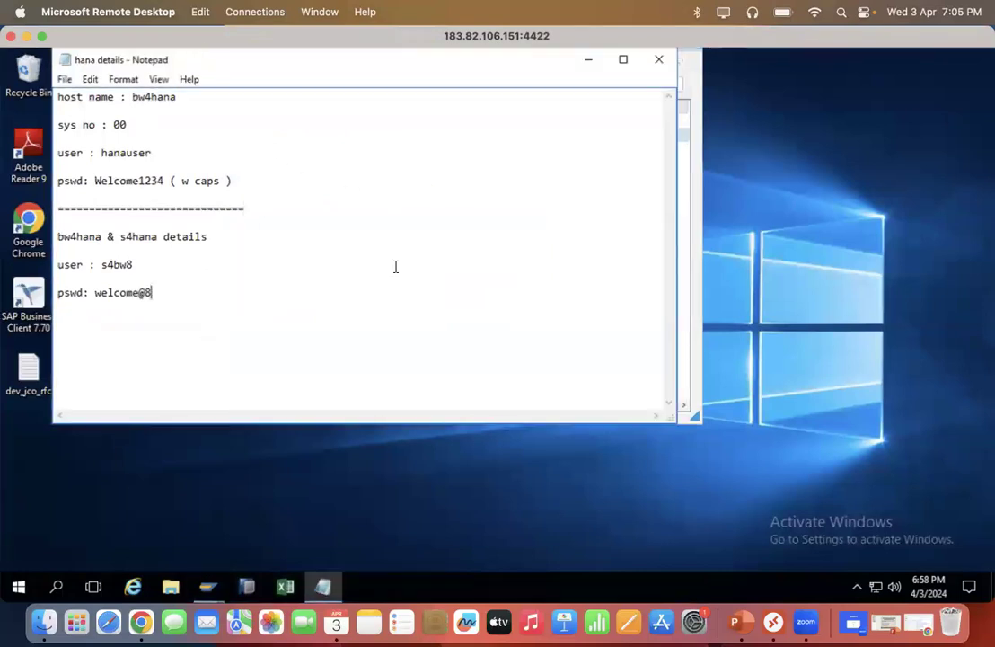
pyautogui.click(589, 63)
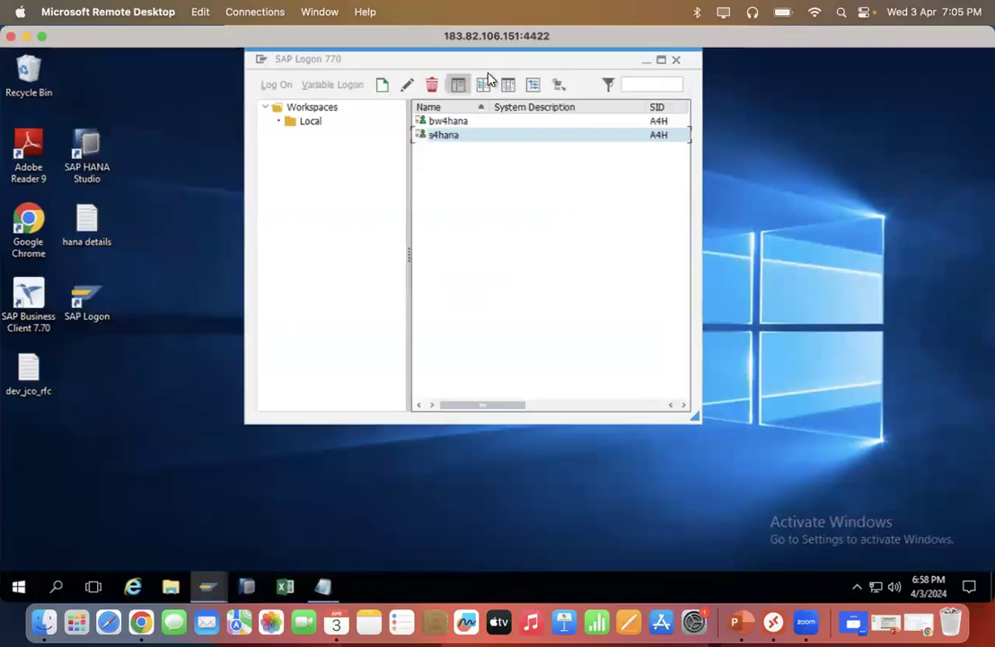
pyautogui.click(646, 59)
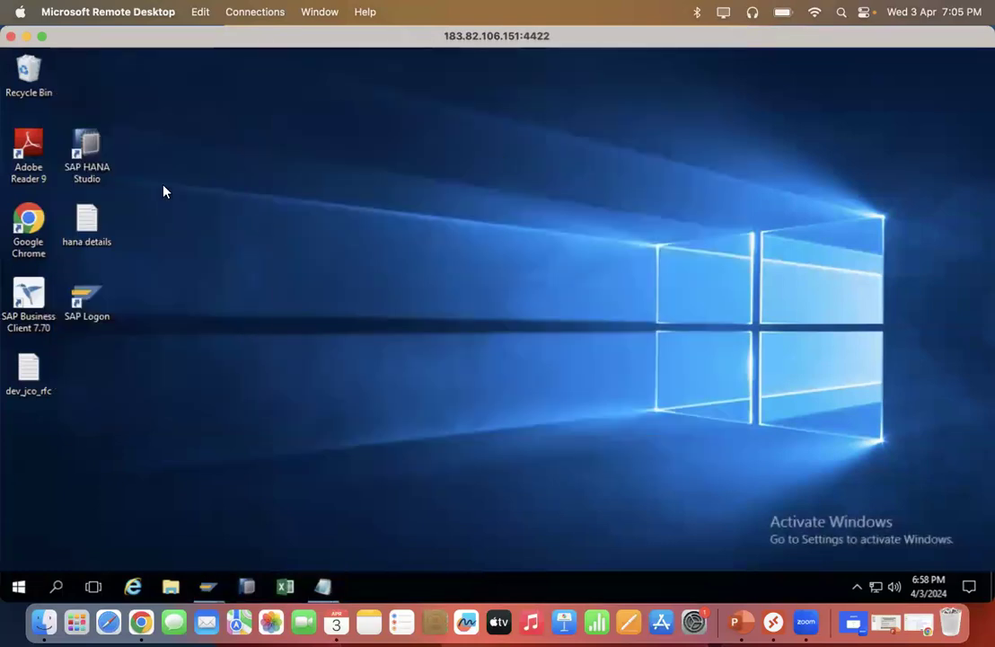
pyautogui.doubleClick(99, 175)
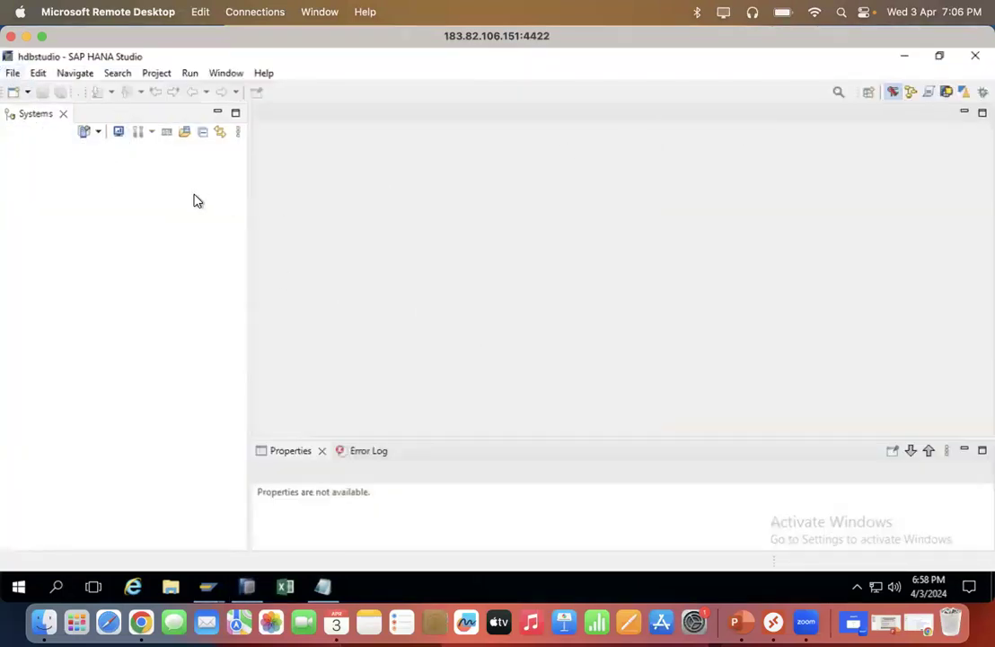
# Step: Start adding a new system and paste host name bw4hana from the notes
pyautogui.click(98, 133)
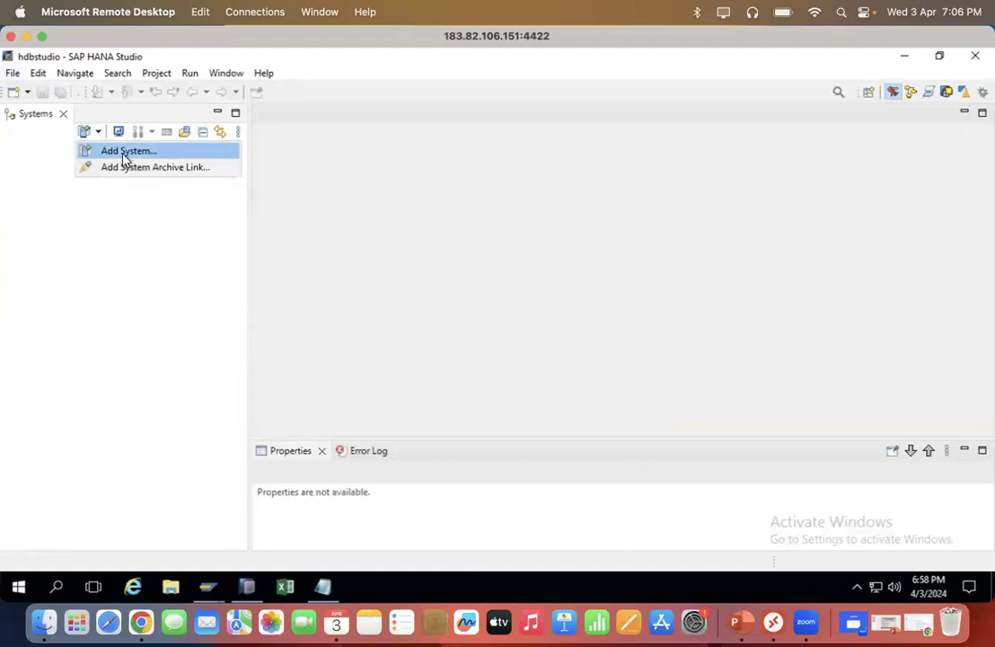
pyautogui.click(123, 150)
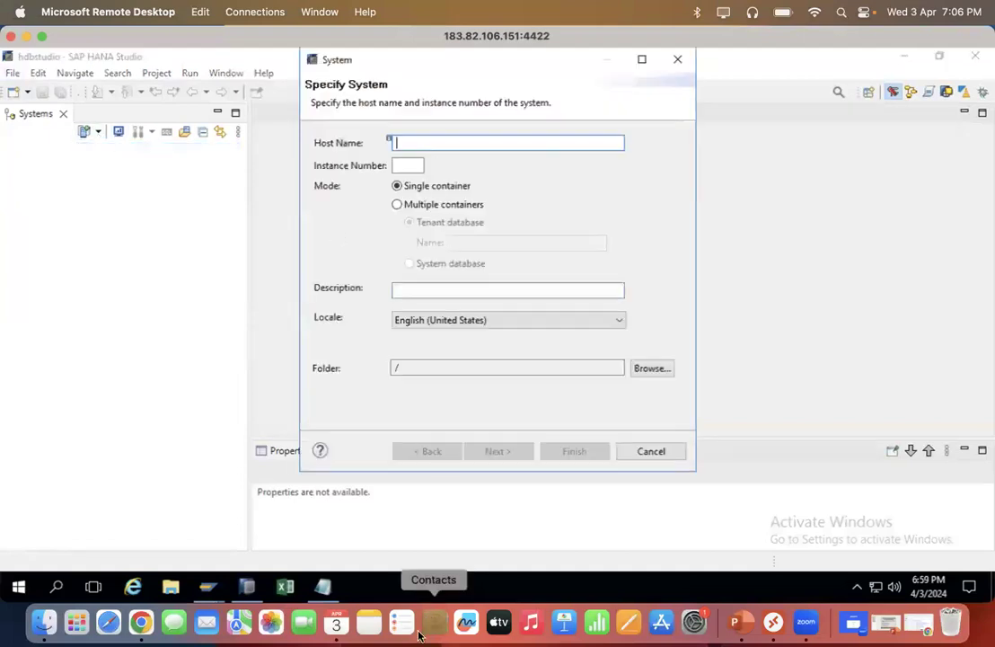
pyautogui.click(322, 587)
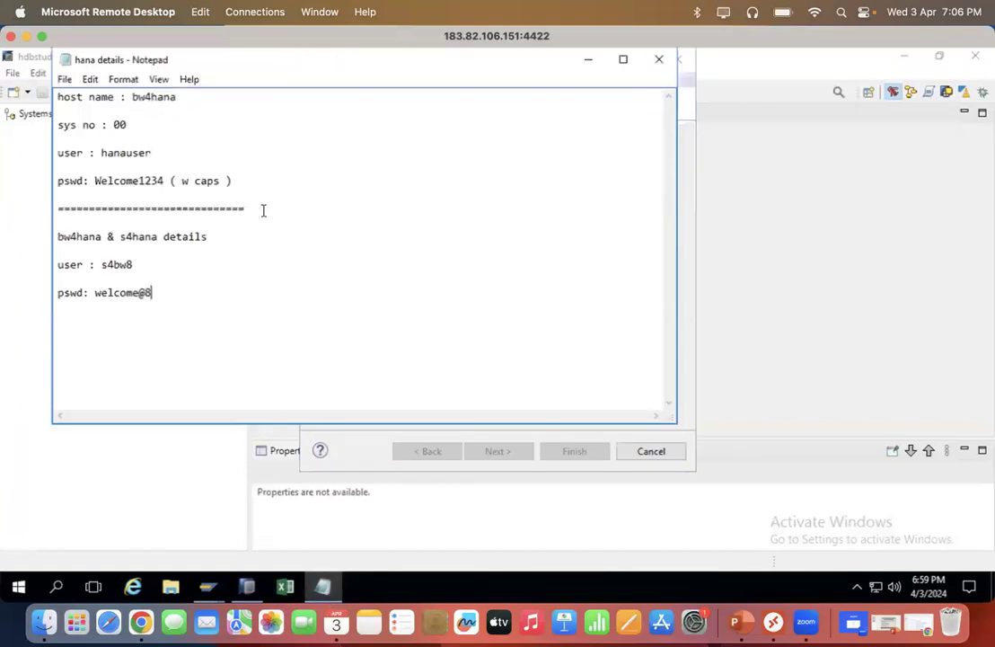
pyautogui.moveTo(132, 97); pyautogui.dragTo(181, 99)
pyautogui.hotkey('ctrl', 'c')
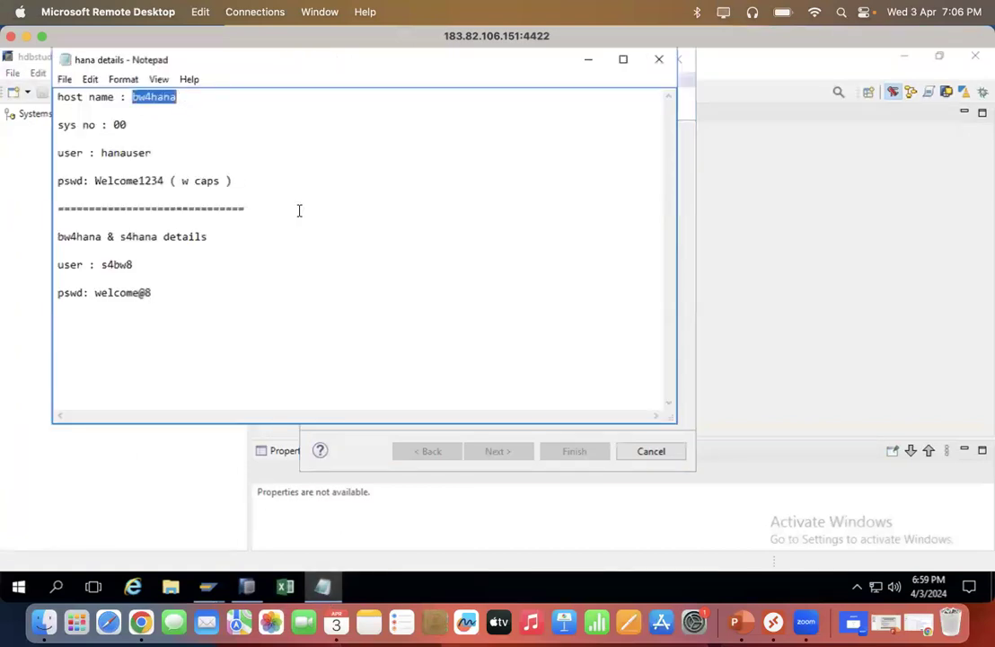
pyautogui.click(801, 275)
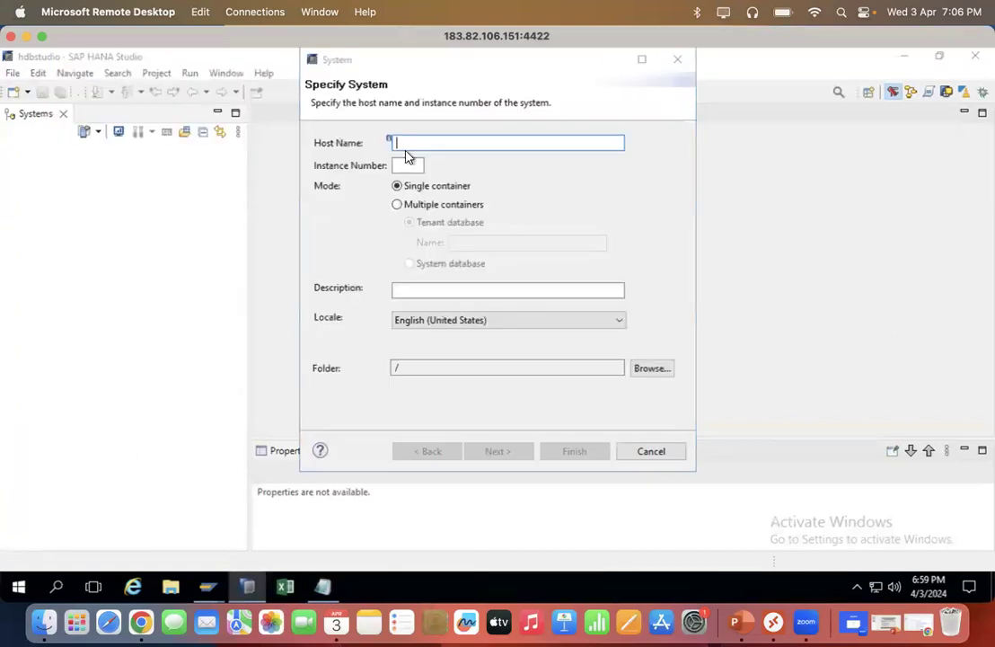
pyautogui.hotkey('ctrl', 'v')
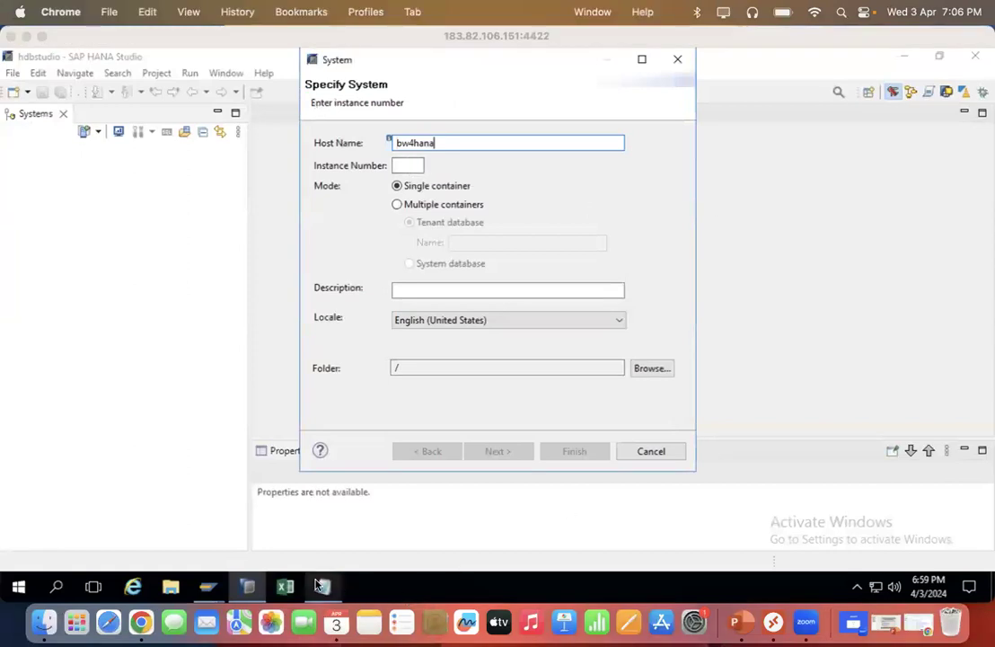
pyautogui.click(321, 585)
pyautogui.click(735, 362)
# Step: Enter instance number 00 and description HANA DB, then continue to Connection Properties
pyautogui.click(407, 166)
pyautogui.write('00')
pyautogui.click(423, 292)
pyautogui.write('HANA ')
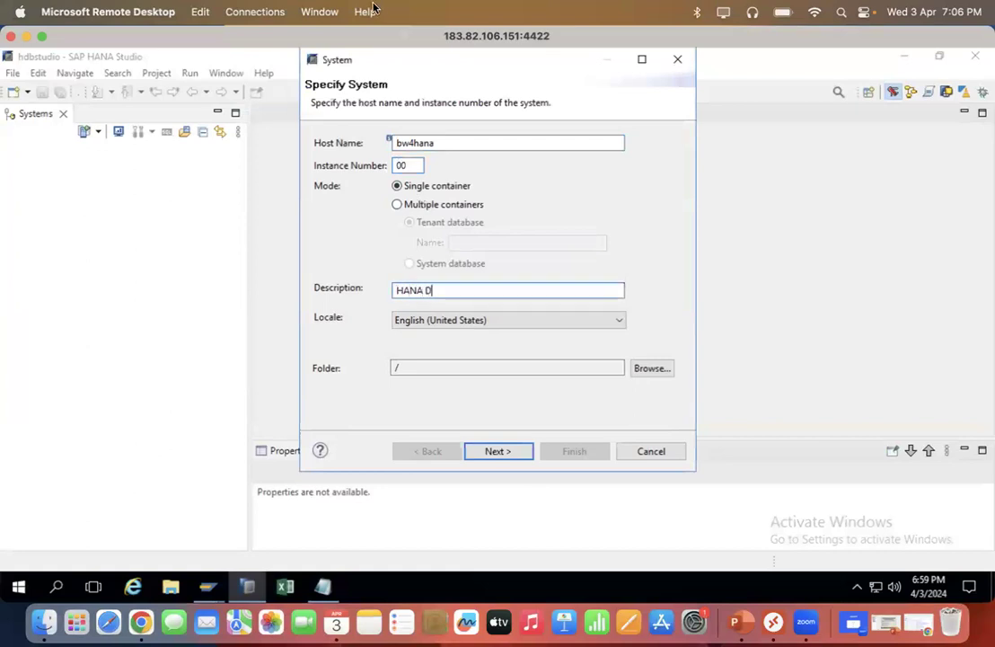
pyautogui.write('DB')
pyautogui.click(500, 450)
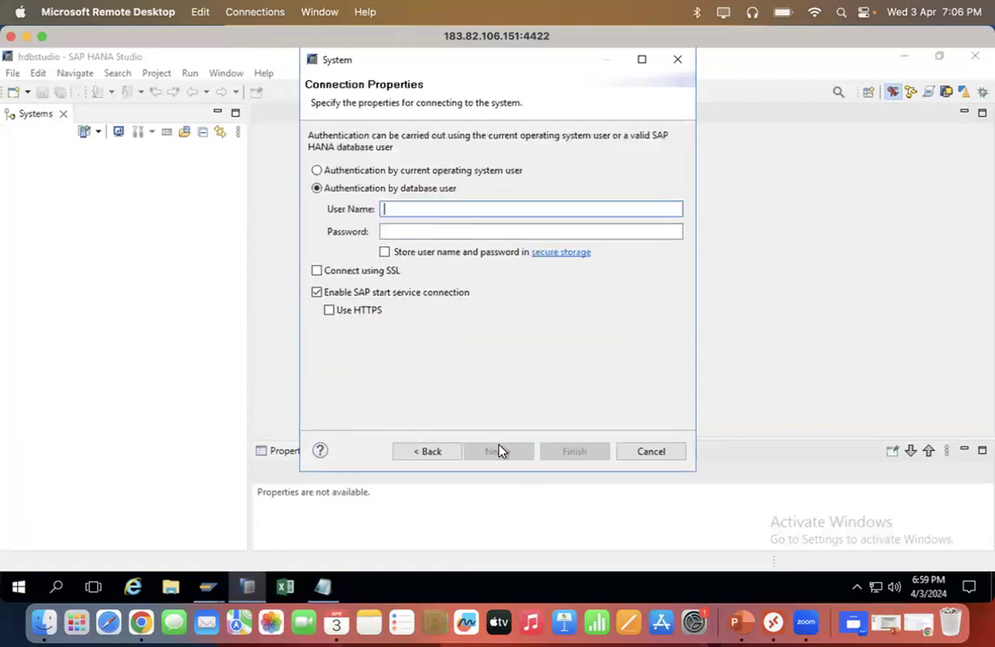
# Step: Enter the database user name and the password copied from the notes, then finish the wizard
pyautogui.write('HANAUSER')
pyautogui.click(431, 230)
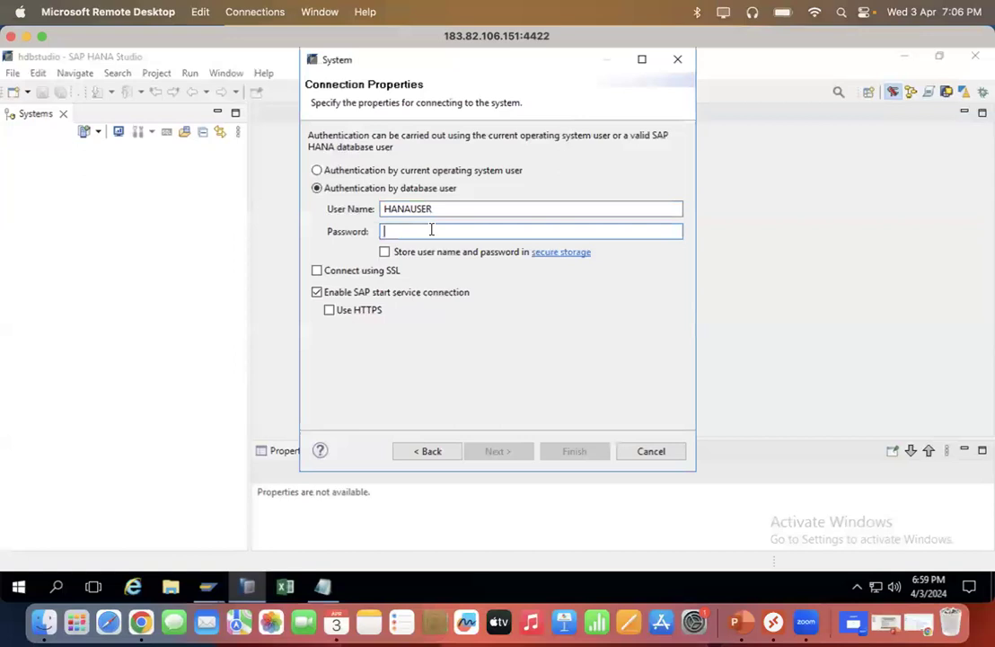
pyautogui.click(322, 590)
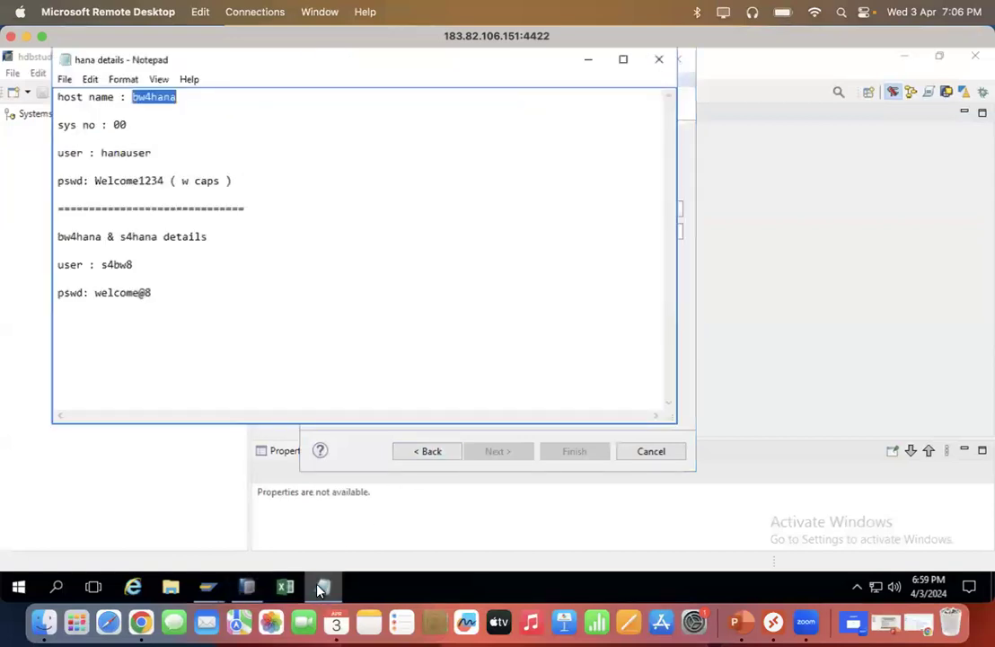
pyautogui.moveTo(96, 180); pyautogui.dragTo(166, 180)
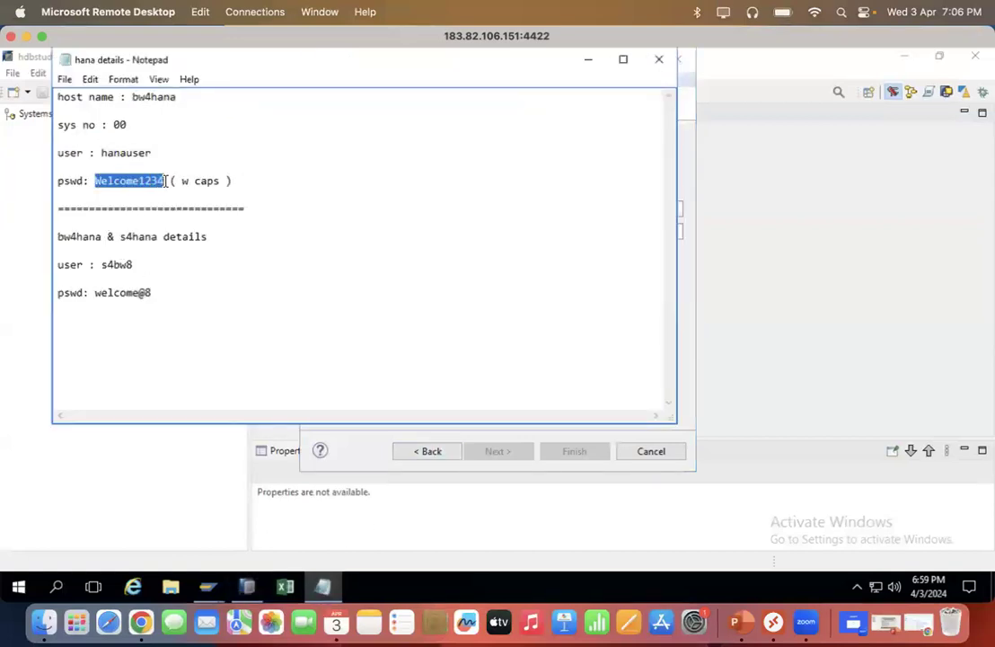
pyautogui.click(884, 280)
pyautogui.hotkey('ctrl', 'v')
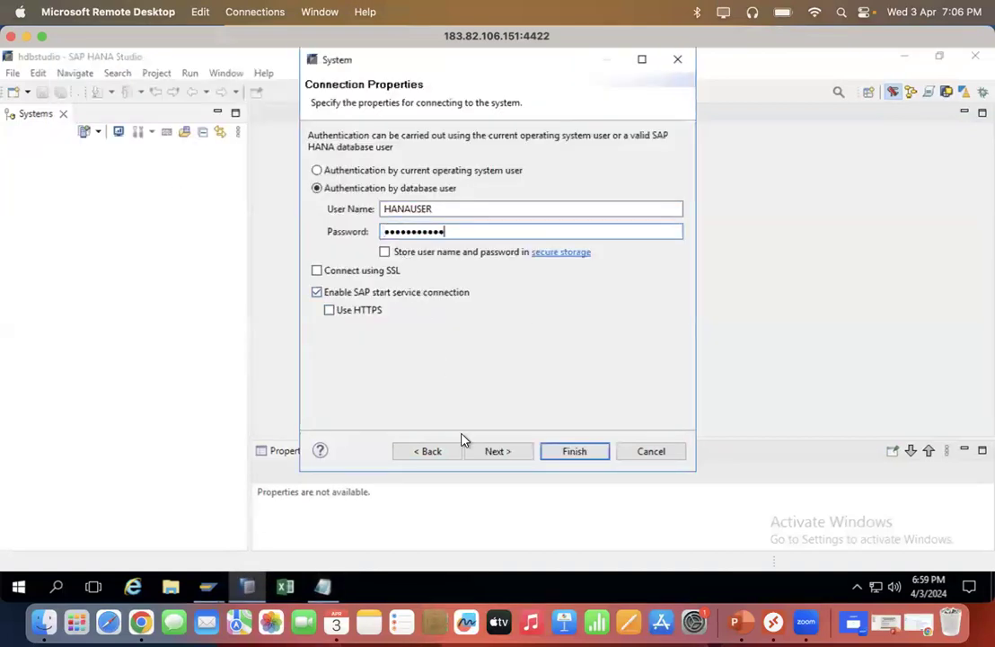
pyautogui.click(517, 454)
pyautogui.click(573, 451)
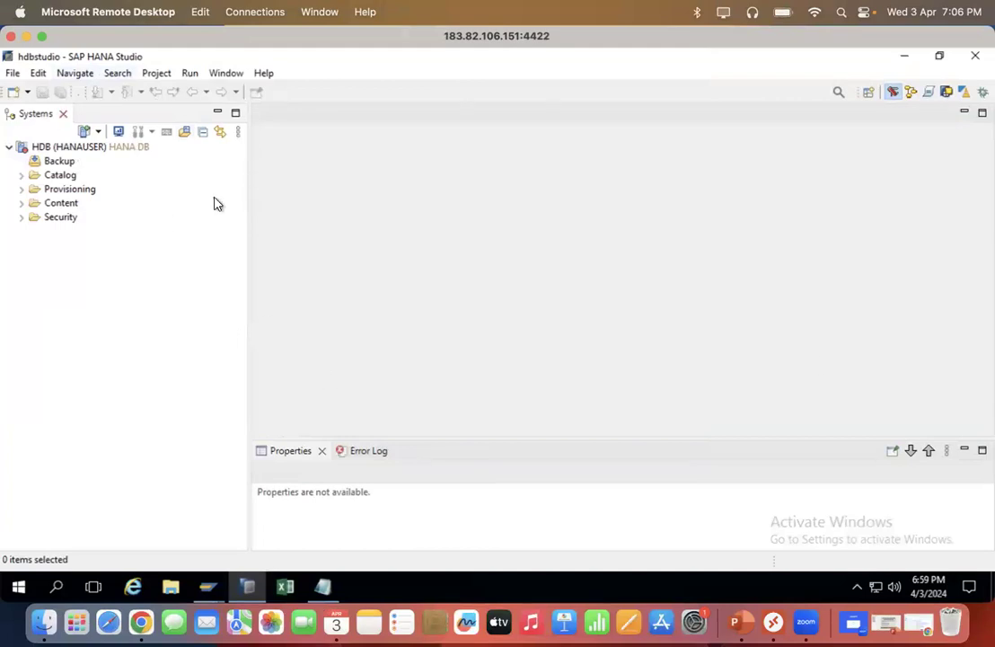
pyautogui.click(22, 189)
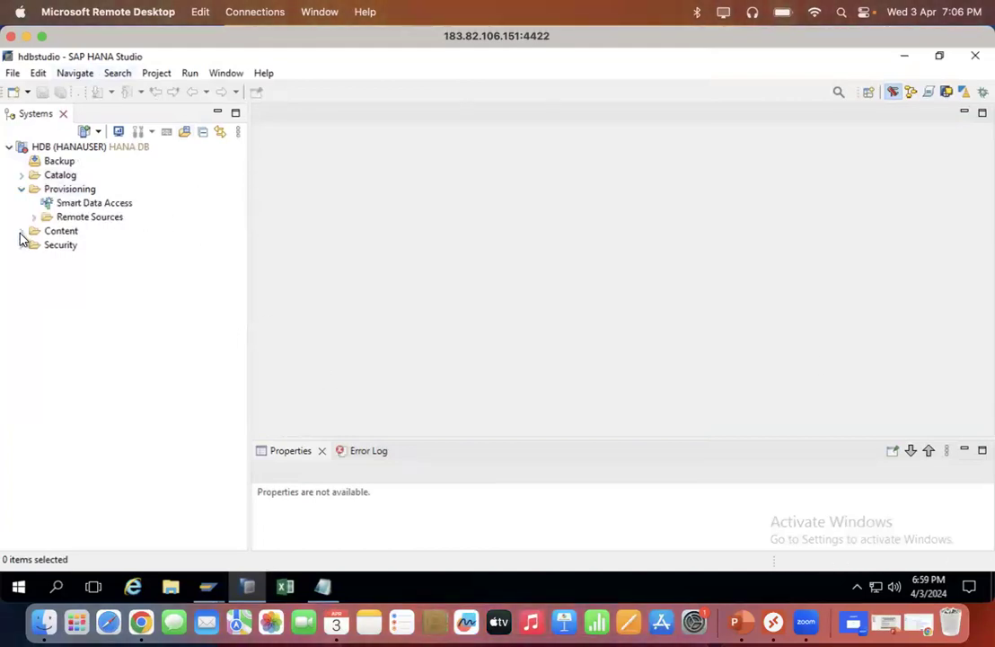
pyautogui.click(22, 232)
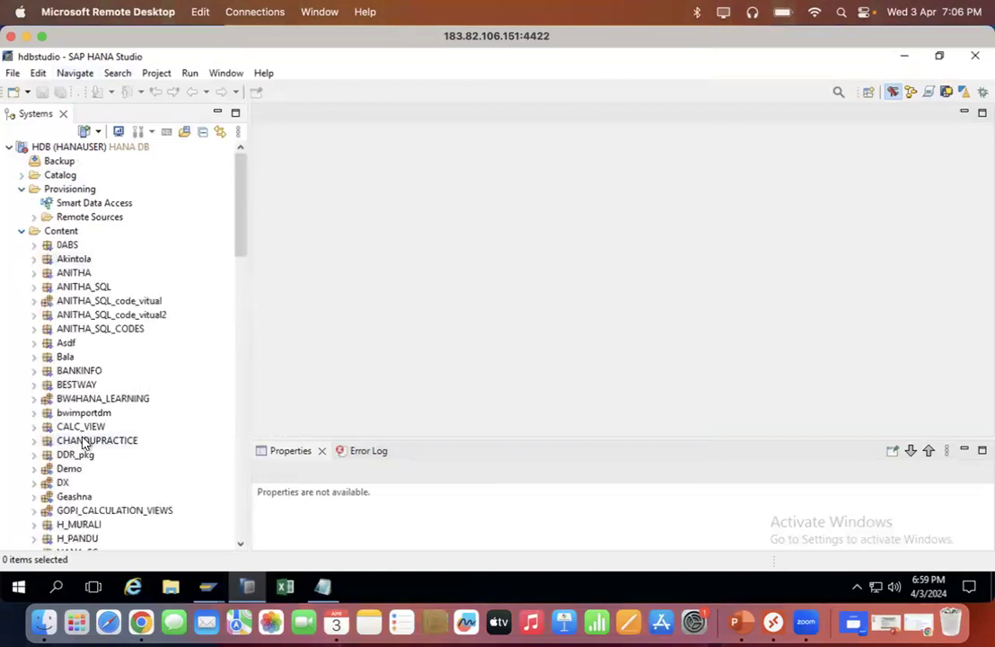
pyautogui.click(72, 302)
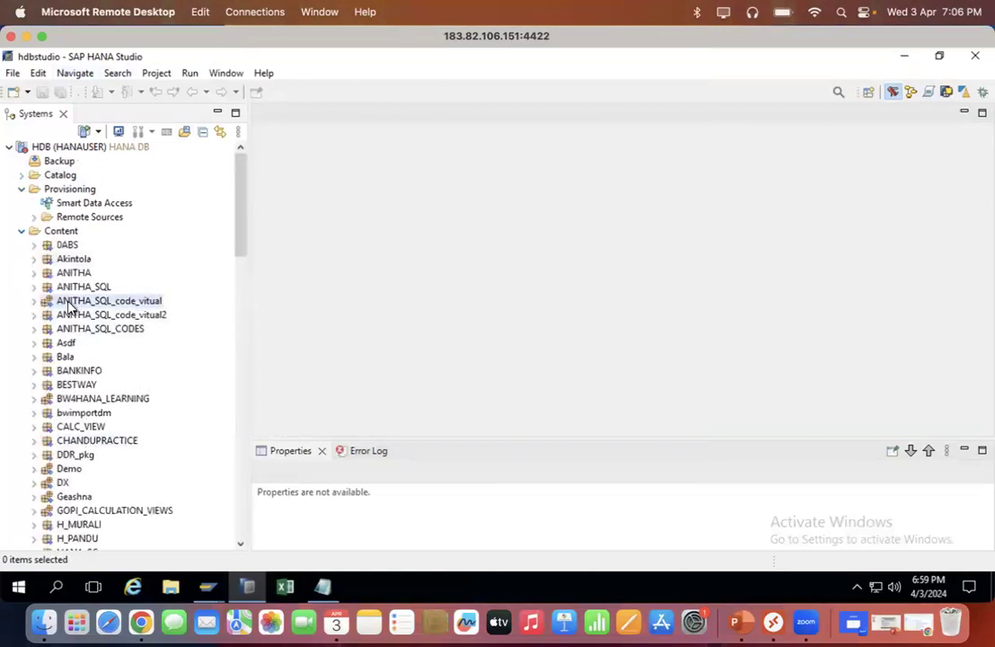
pyautogui.click(75, 384)
pyautogui.click(113, 399)
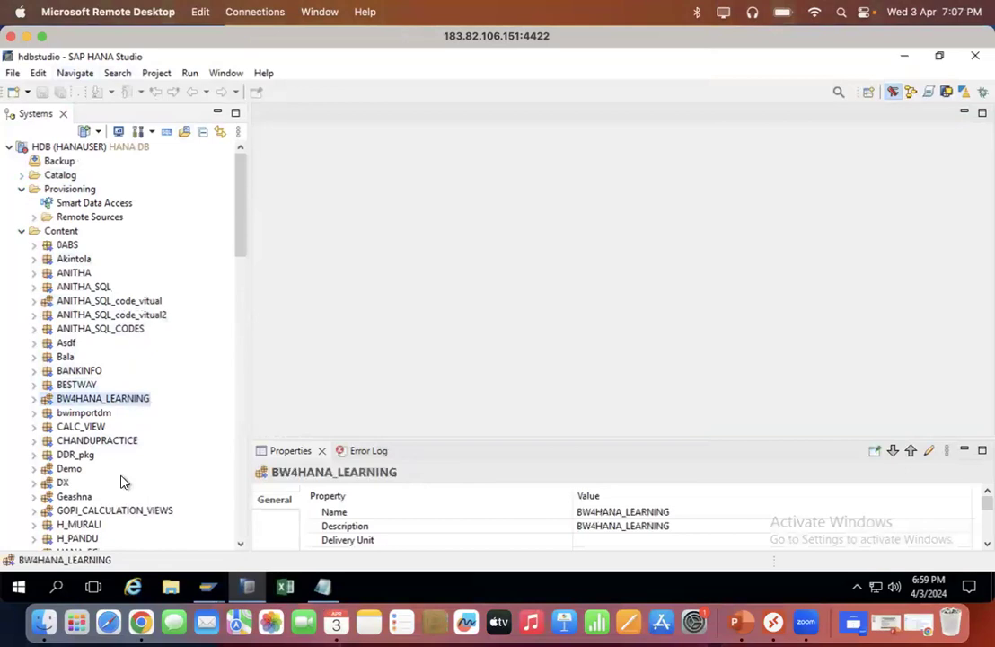
pyautogui.moveTo(240, 243); pyautogui.dragTo(240, 184)
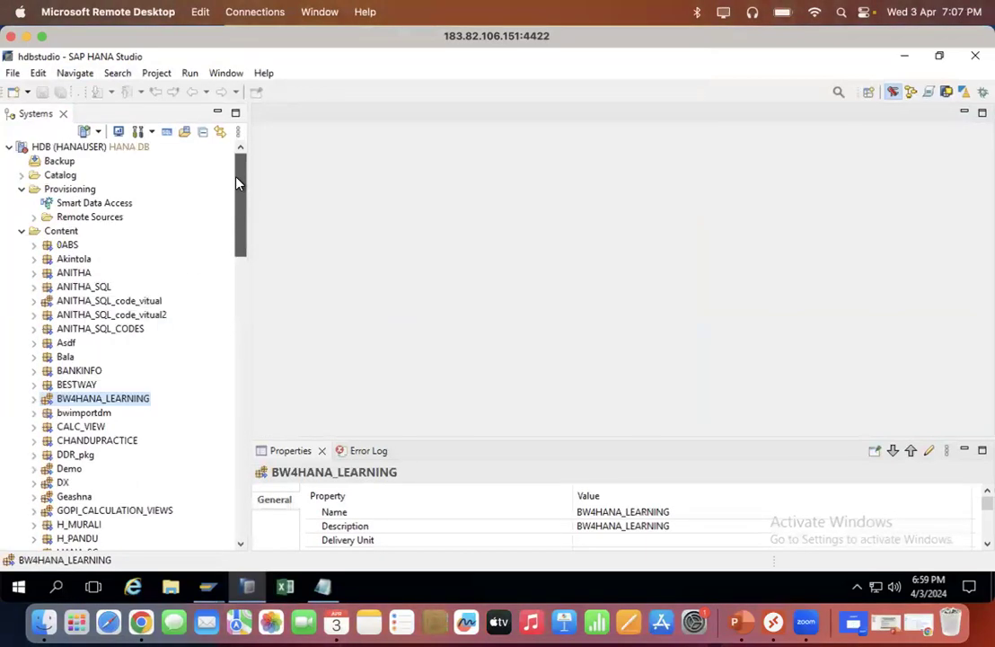
pyautogui.click(22, 231)
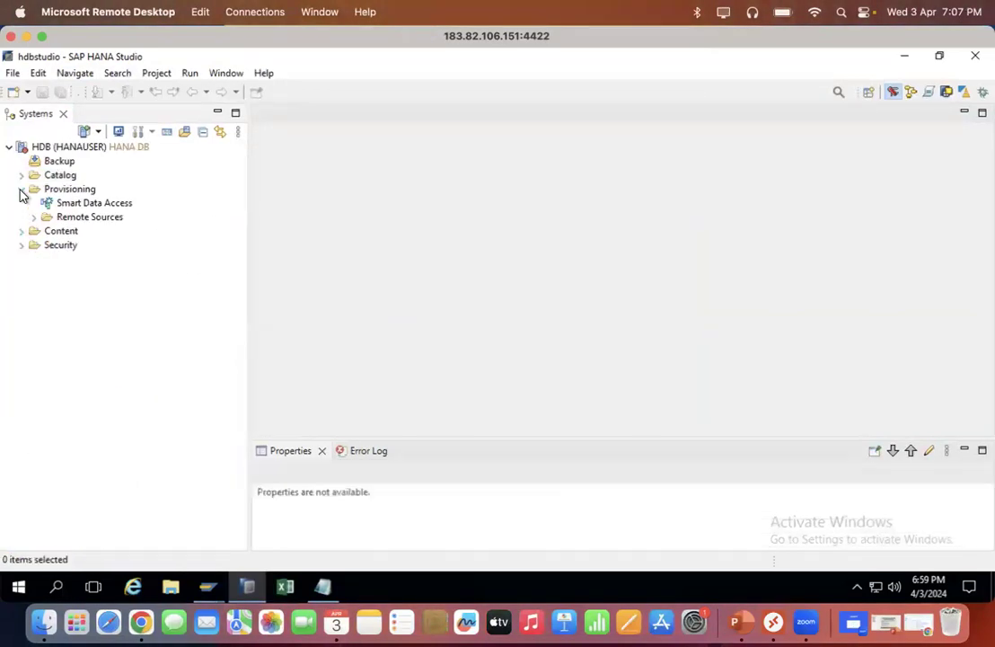
pyautogui.click(21, 189)
pyautogui.click(9, 148)
pyautogui.click(9, 148)
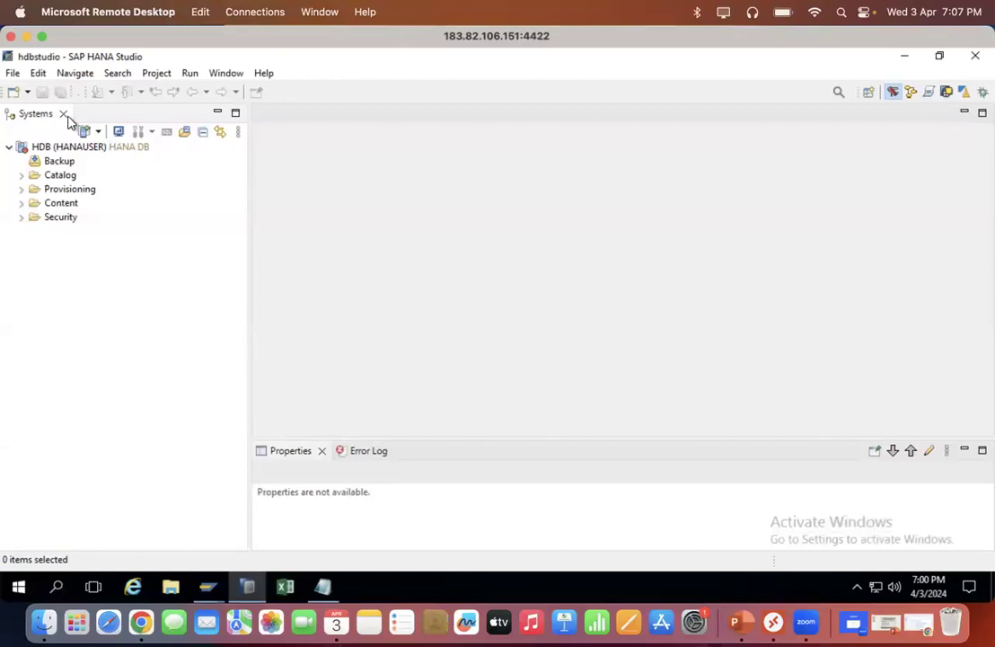
# Step: Launch the ABAP Project wizard from New > Project and select the s4hana system connection
pyautogui.click(28, 93)
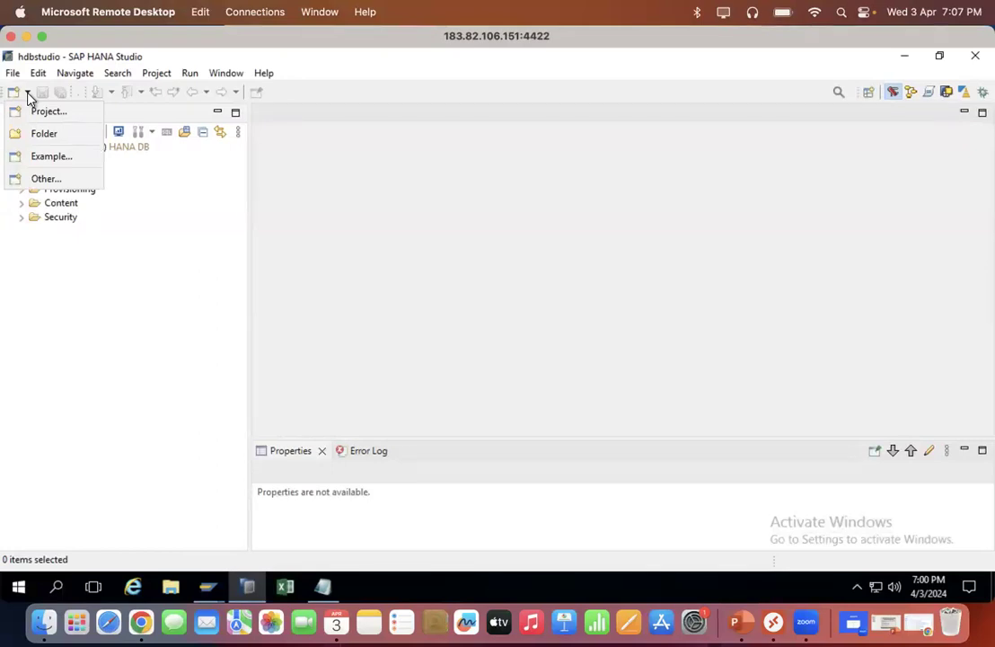
pyautogui.click(52, 113)
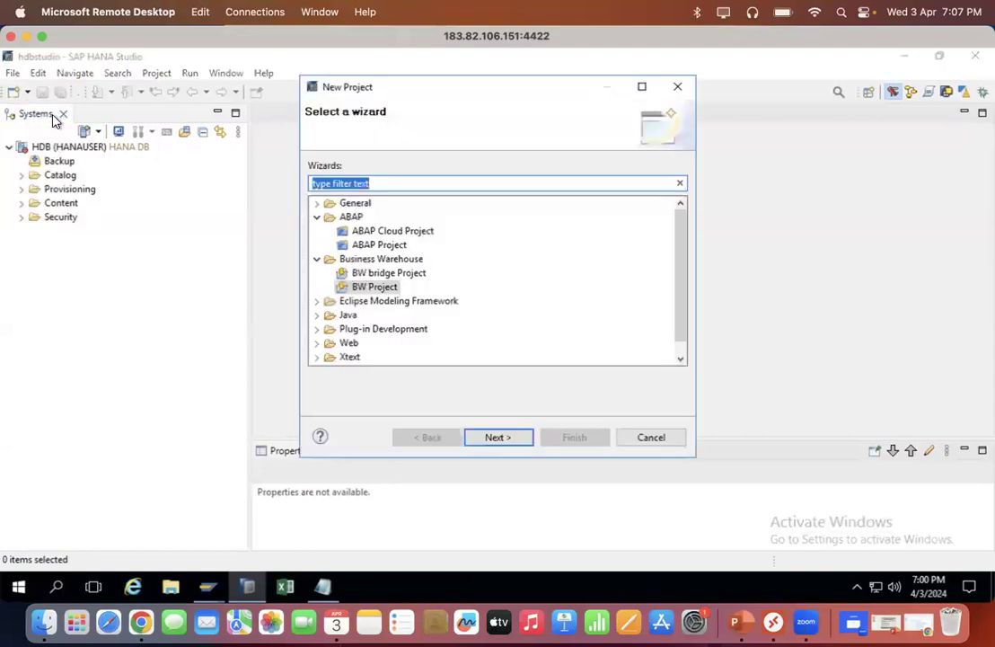
pyautogui.click(316, 217)
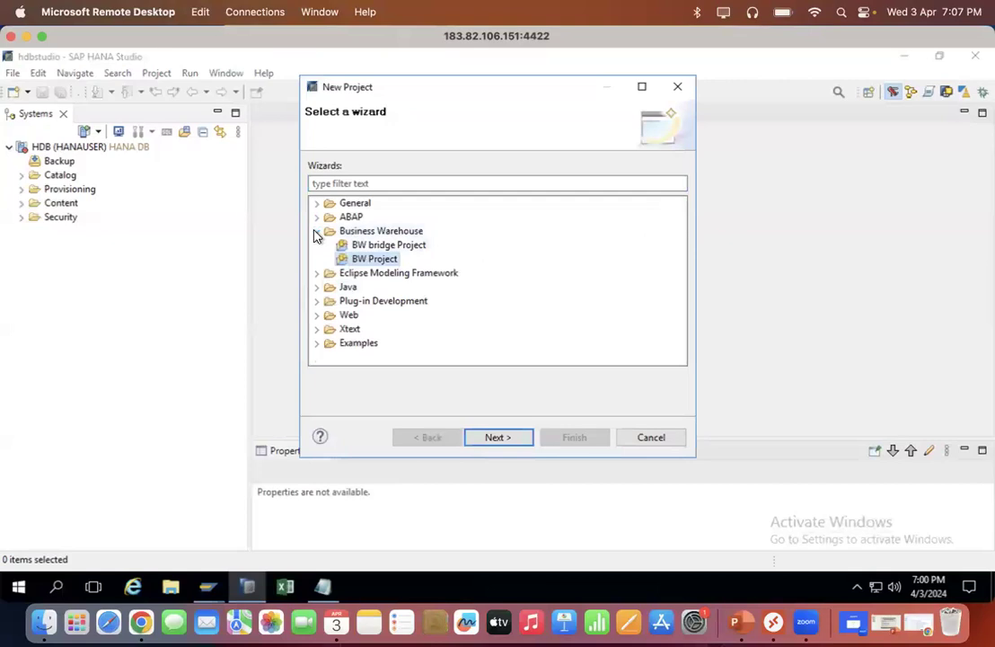
pyautogui.click(316, 231)
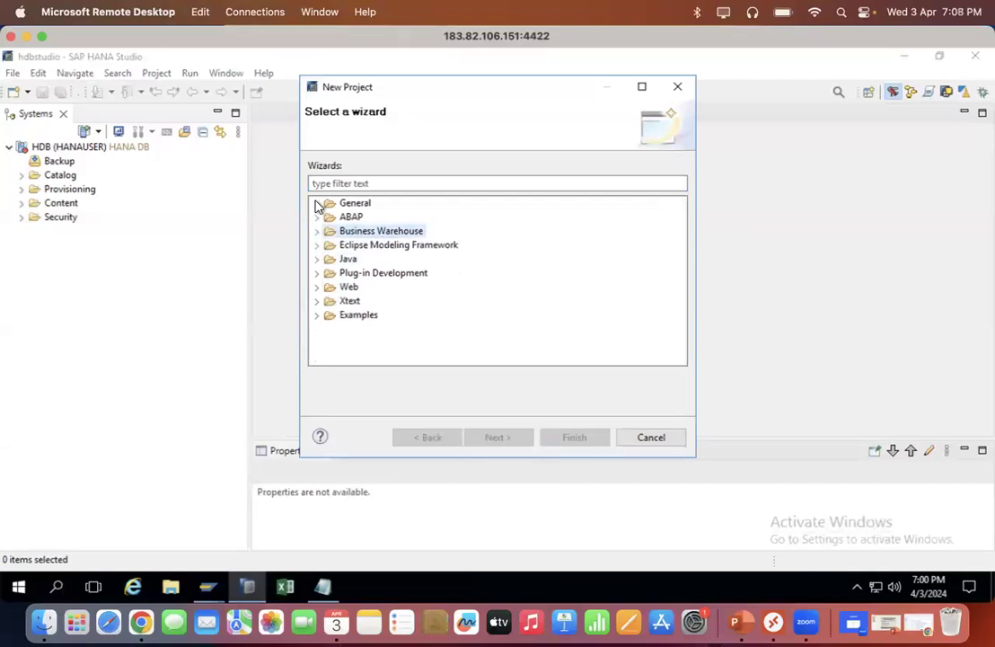
pyautogui.click(317, 203)
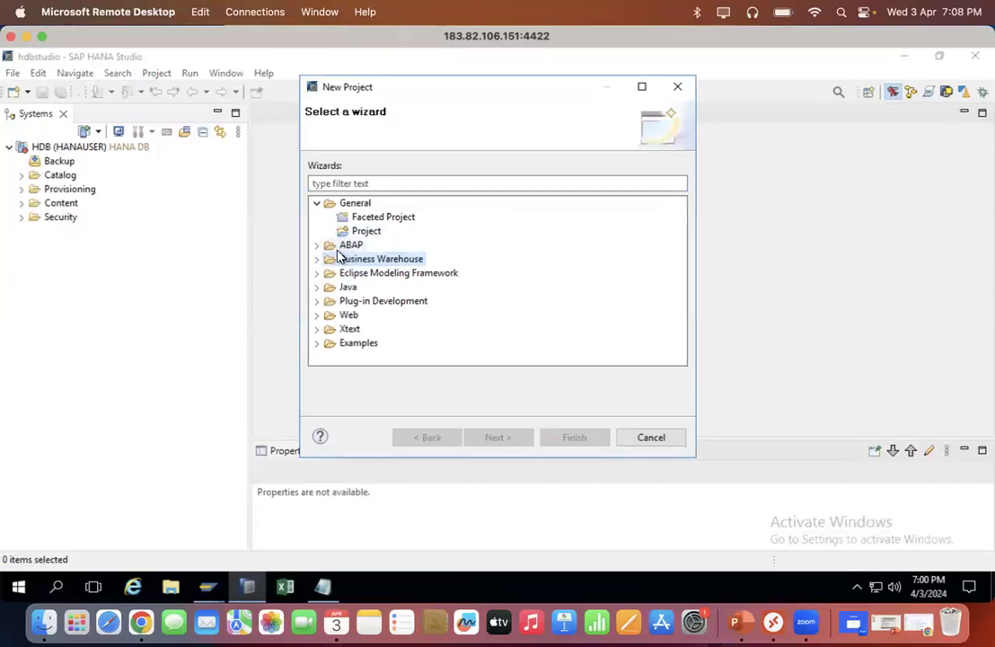
pyautogui.click(316, 247)
pyautogui.click(381, 277)
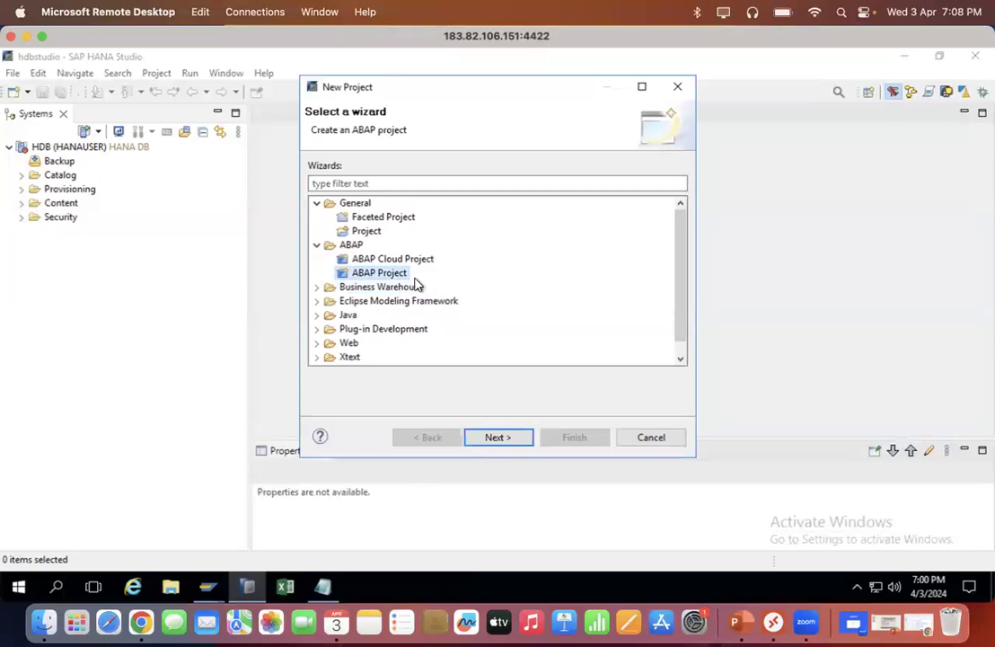
pyautogui.click(500, 437)
pyautogui.click(359, 231)
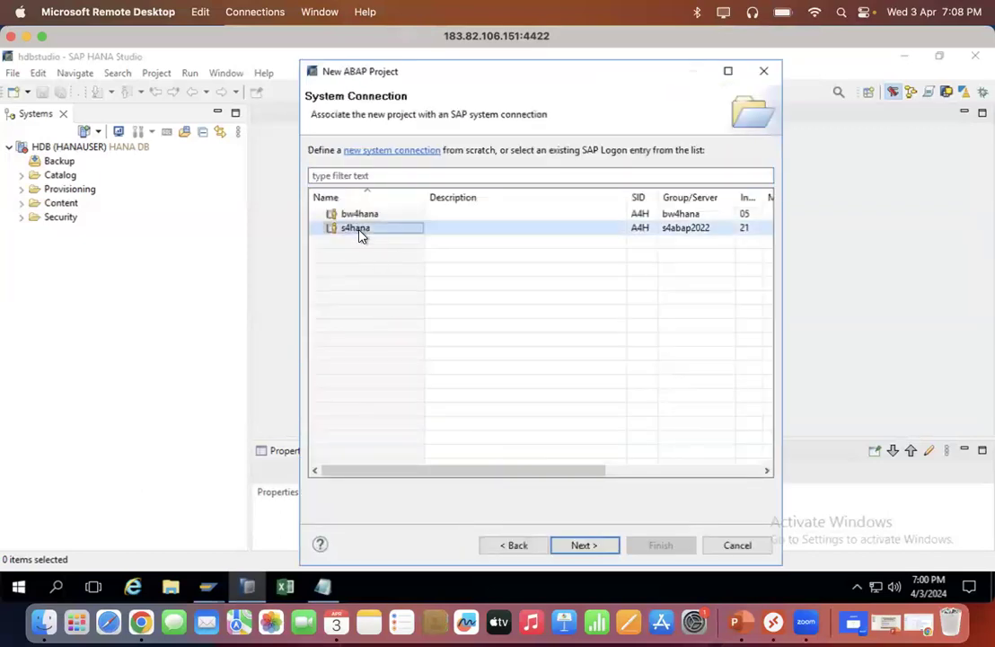
# Step: Accept the s4hana connection settings, enter the logon password for client 100, and finish the project
pyautogui.click(579, 545)
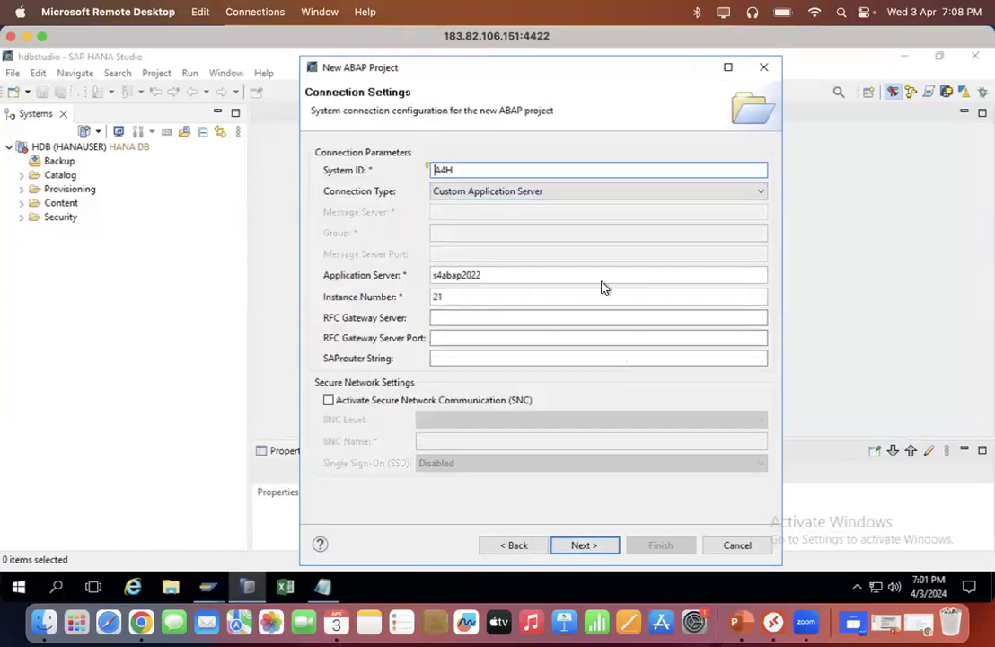
pyautogui.click(585, 554)
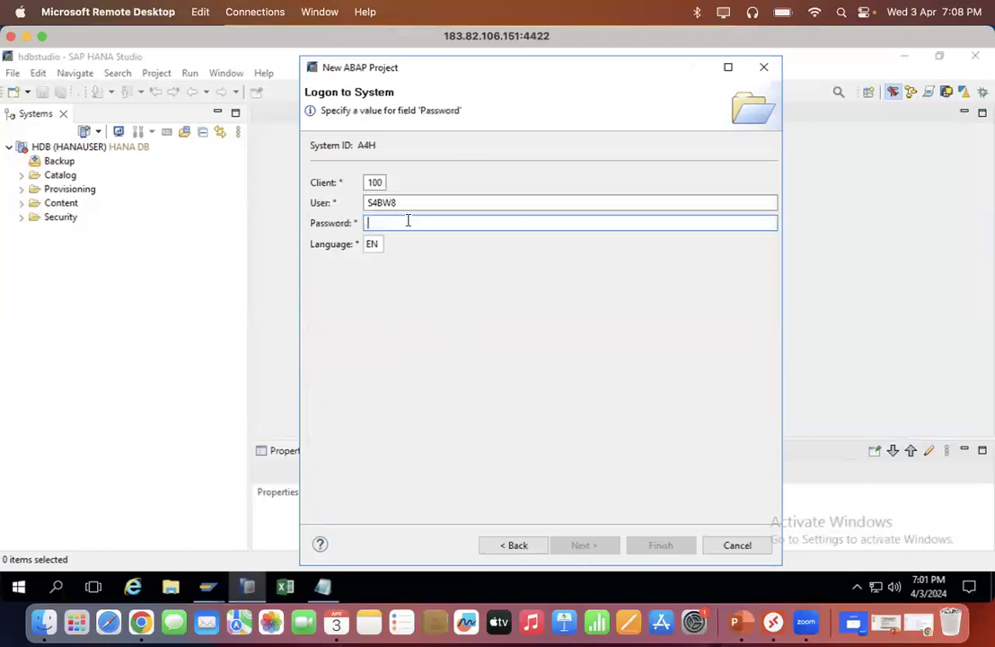
pyautogui.write('***')
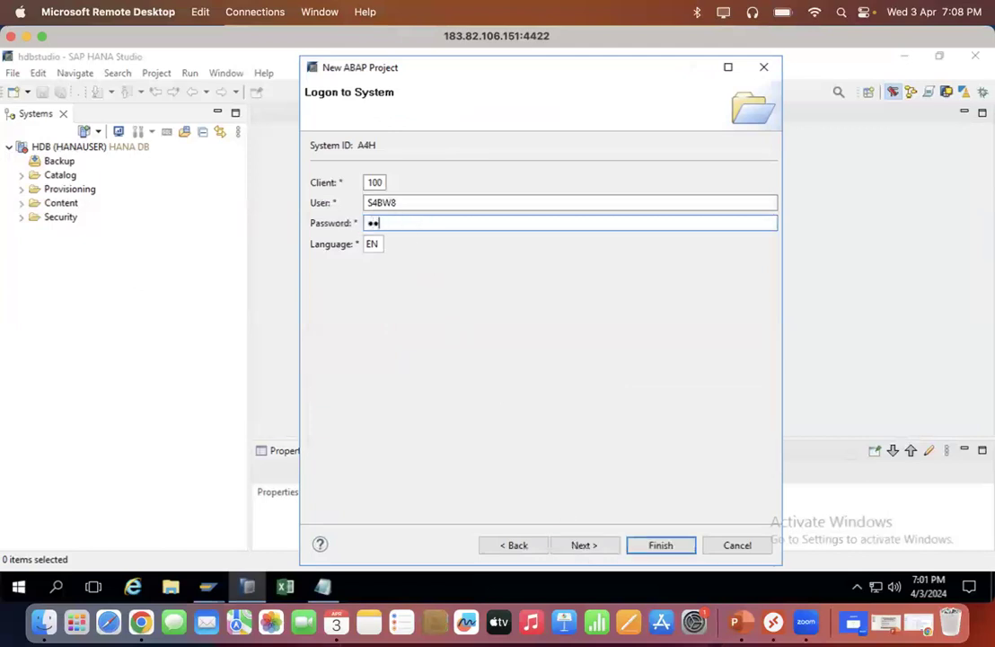
pyautogui.press('BackSpace')
pyautogui.press('BackSpace')
pyautogui.write('**')
pyautogui.press('BackSpace')
pyautogui.press('BackSpace')
pyautogui.press('BackSpace')
pyautogui.write('**********')
pyautogui.click(582, 546)
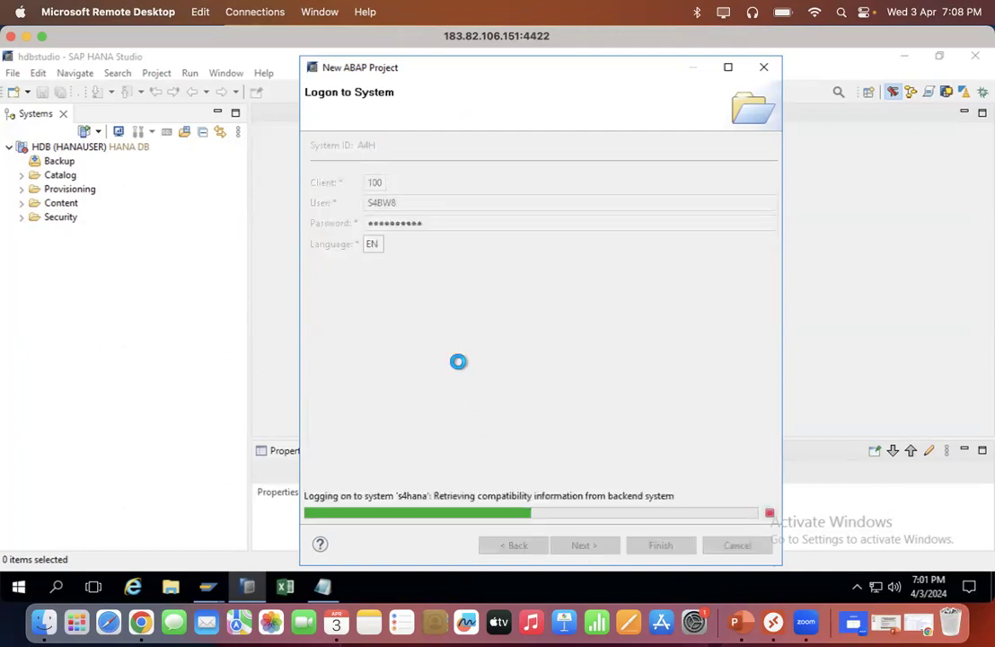
pyautogui.click(636, 541)
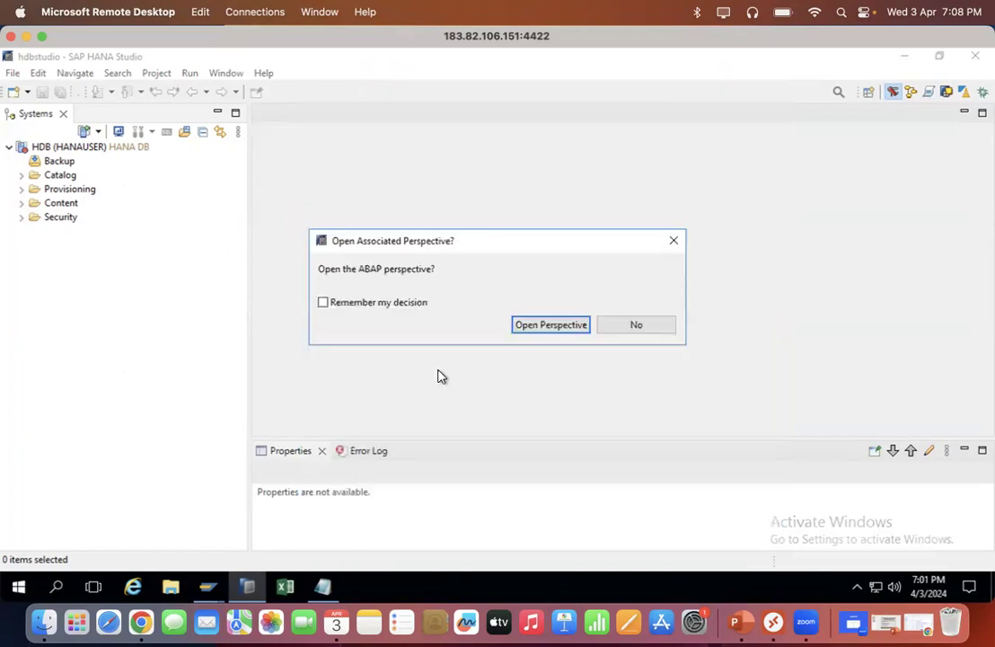
# Step: Switch to the ABAP perspective and log on to project A4H_100_s4bw8_en with the password
pyautogui.click(540, 327)
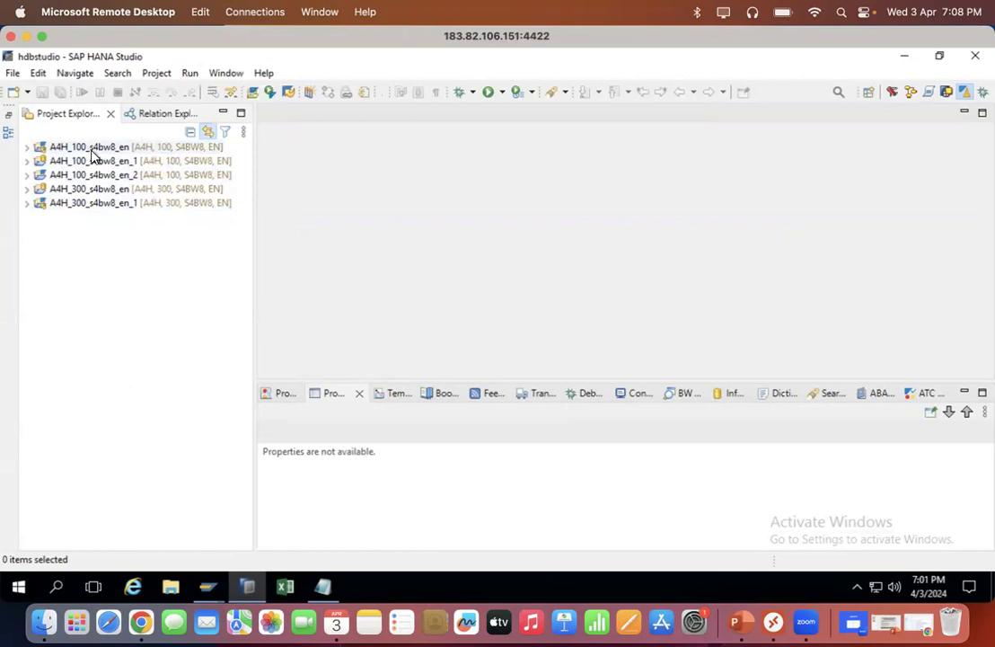
pyautogui.click(27, 147)
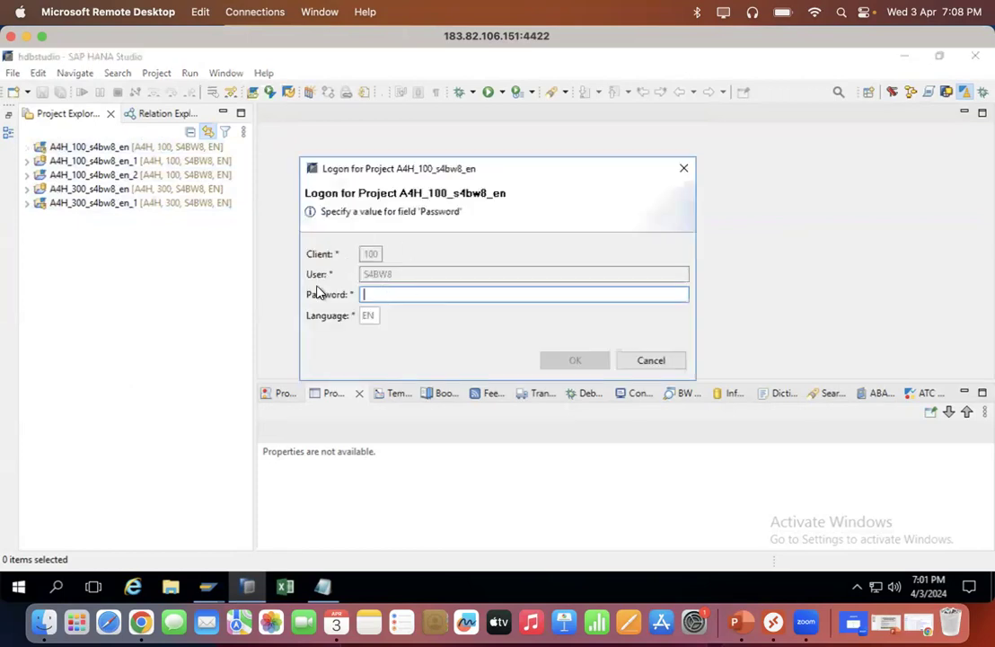
pyautogui.write('*****')
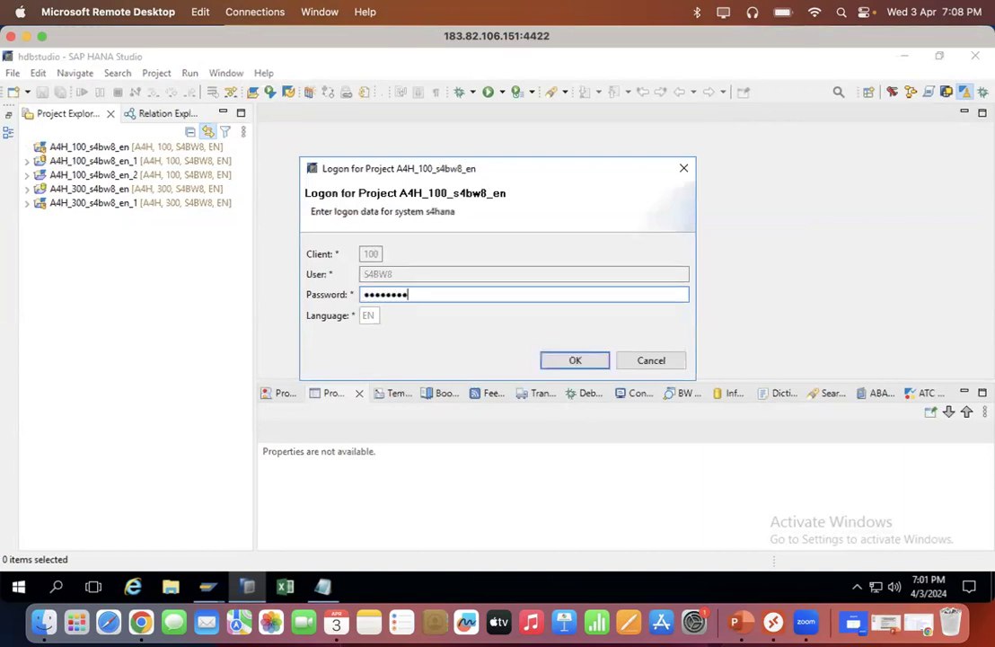
pyautogui.click(553, 359)
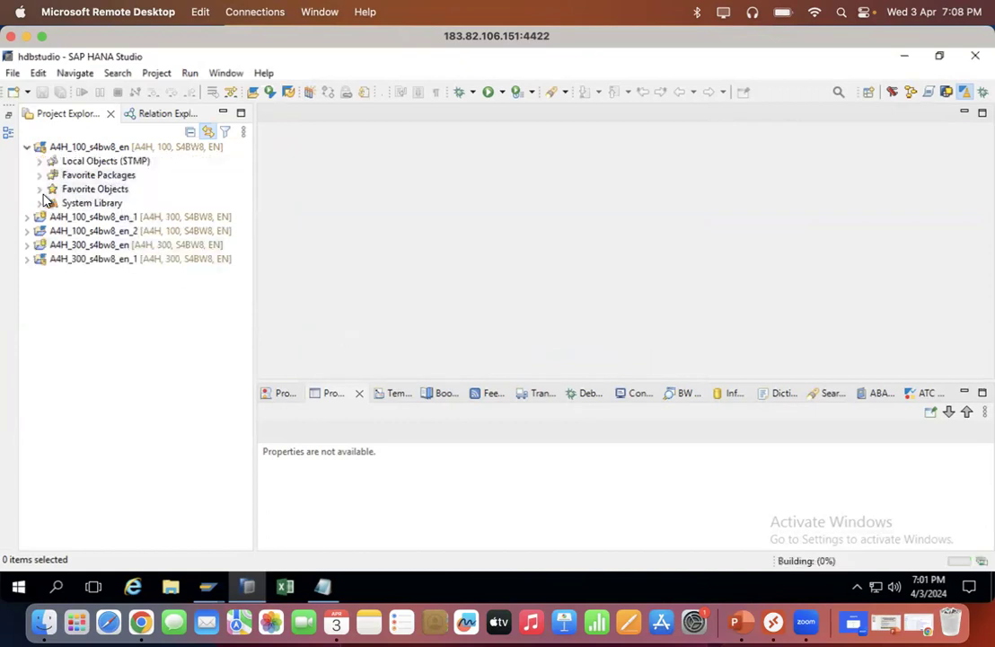
# Step: Expand the System Library, Favorite Objects and Local Objects ($TMP) folders of A4H_100_s4bw8_en
pyautogui.click(39, 203)
pyautogui.click(39, 188)
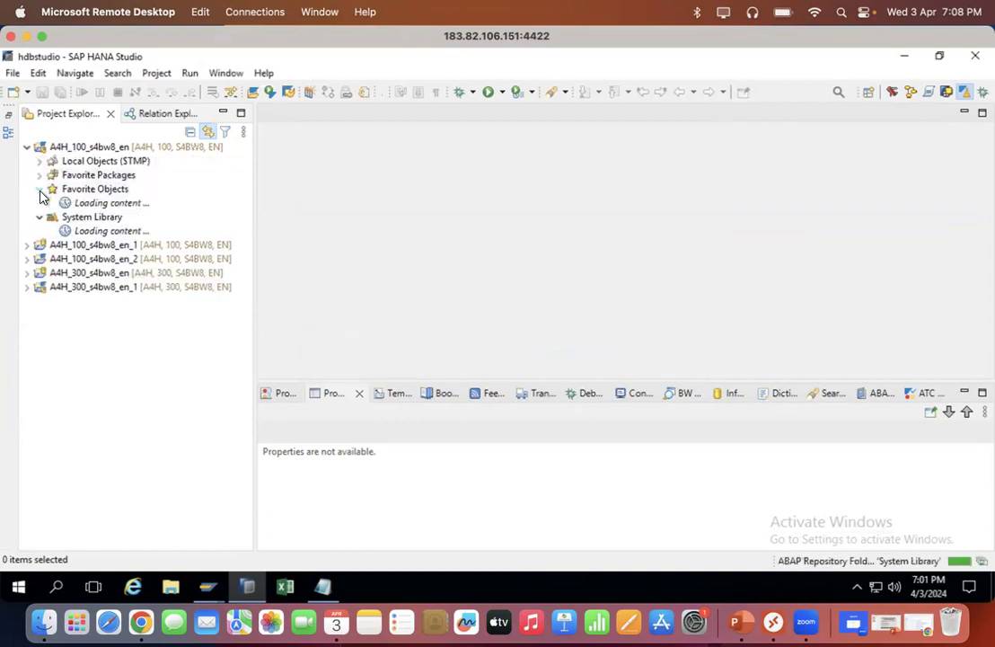
pyautogui.click(38, 161)
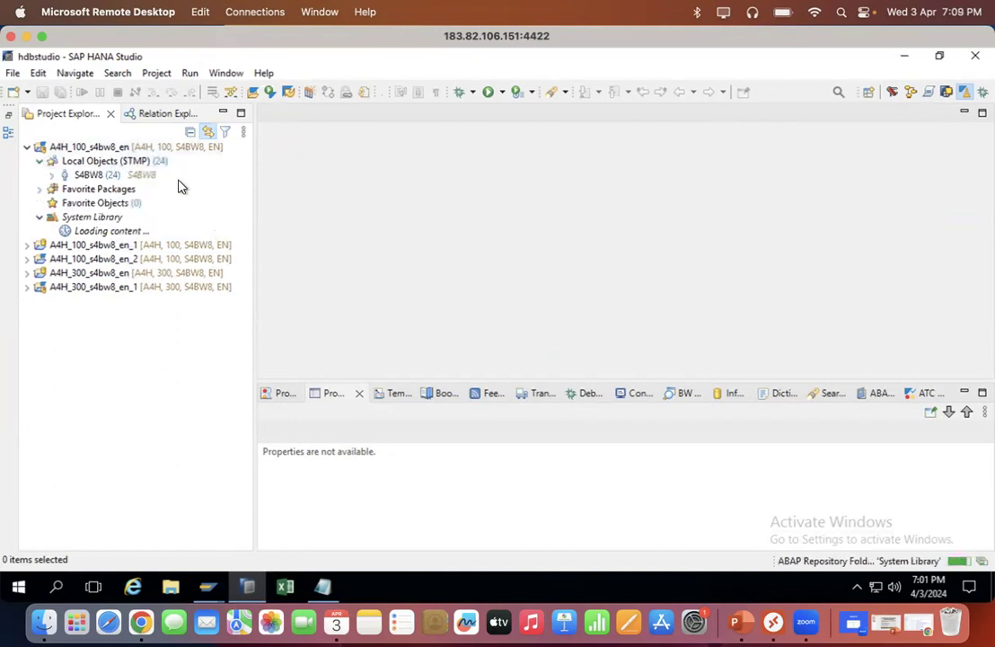
# Step: Check the s4hana and bw4hana entries in SAP Logon 770, then collapse the project tree
pyautogui.moveTo(212, 585)
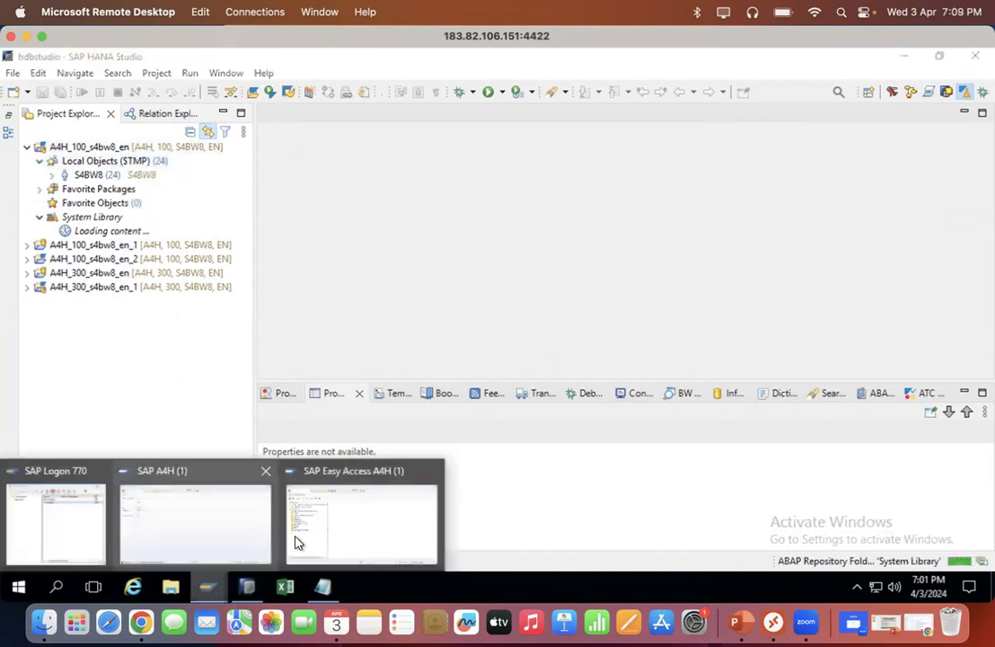
pyautogui.click(65, 528)
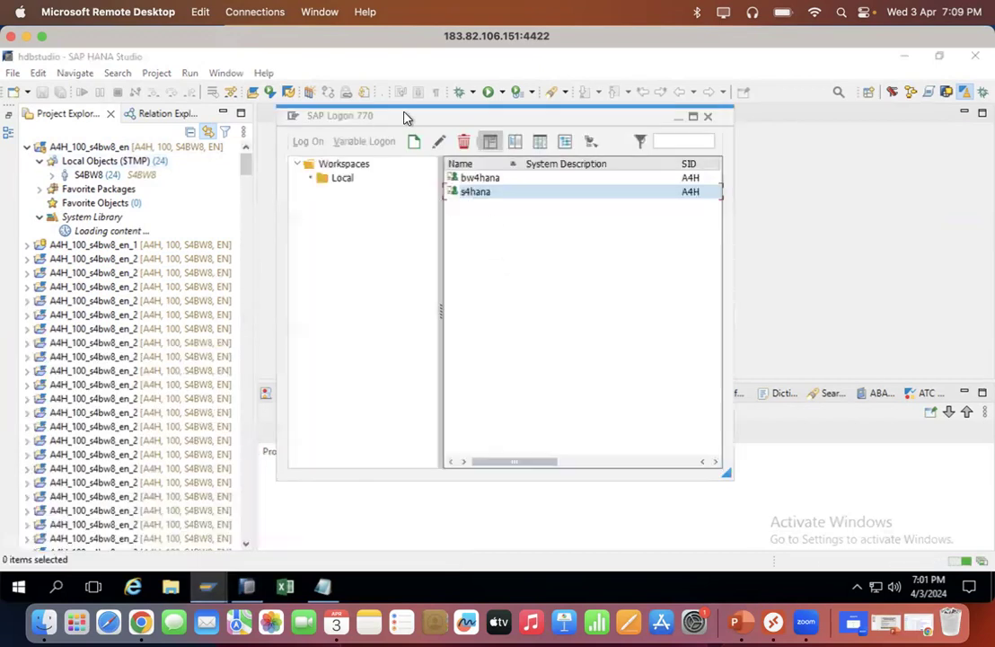
pyautogui.moveTo(428, 117); pyautogui.dragTo(517, 122)
pyautogui.click(559, 196)
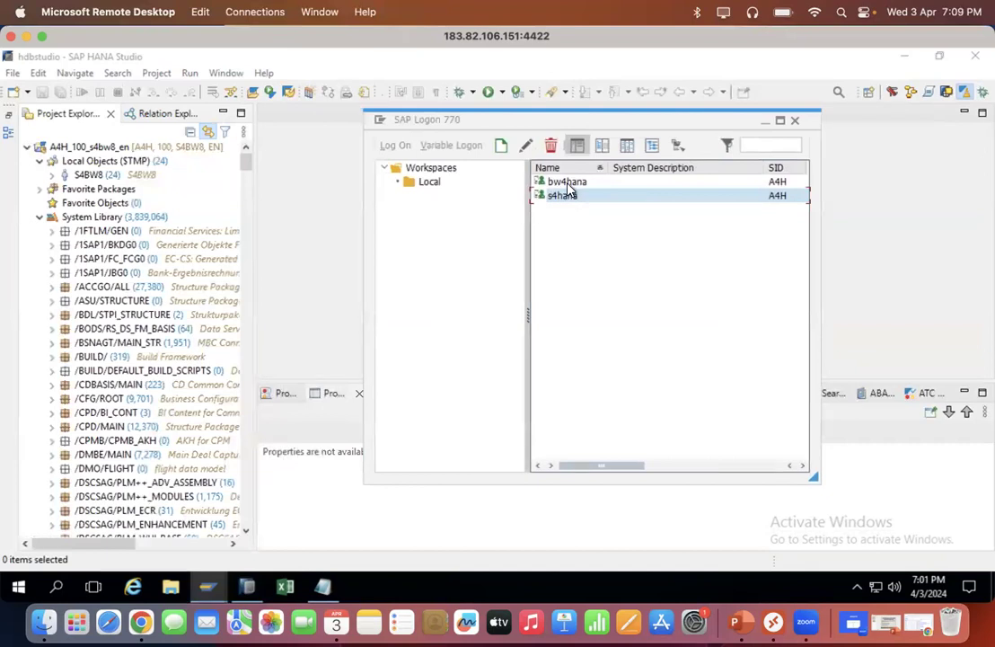
pyautogui.click(566, 183)
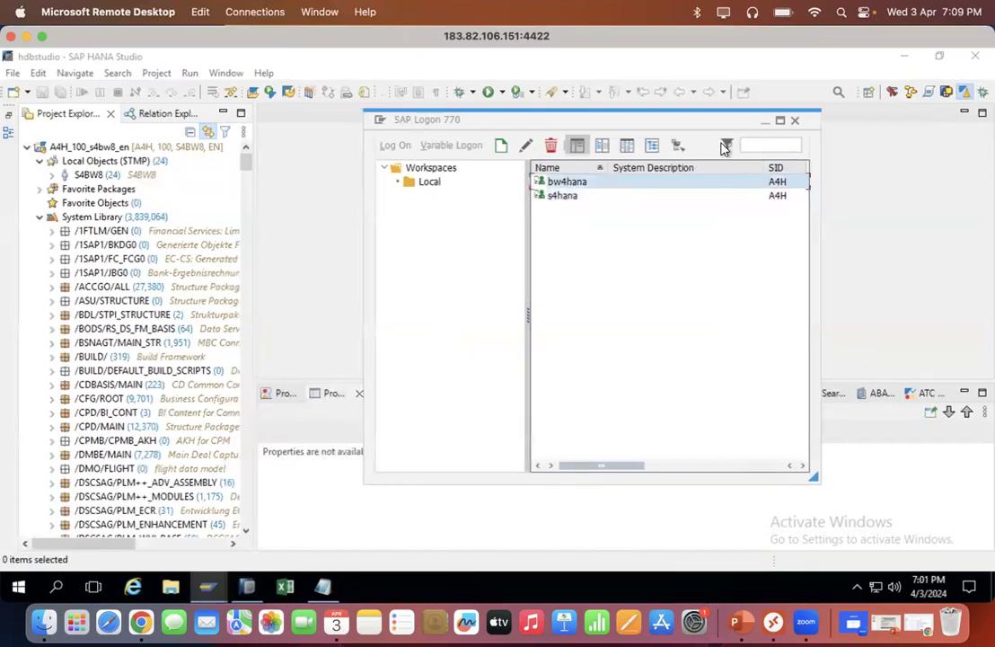
pyautogui.click(764, 121)
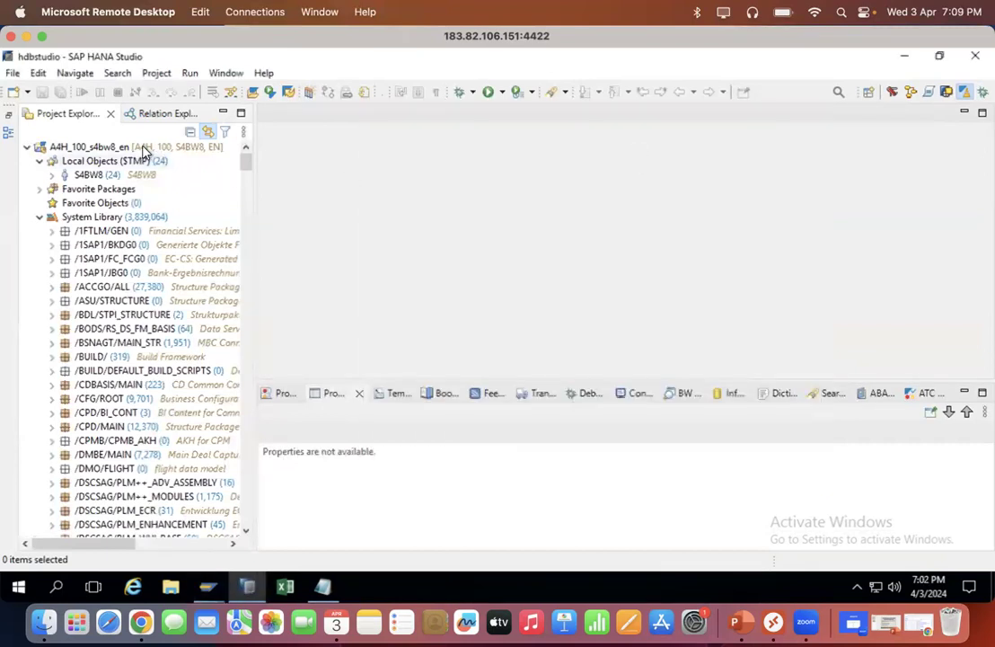
pyautogui.click(28, 148)
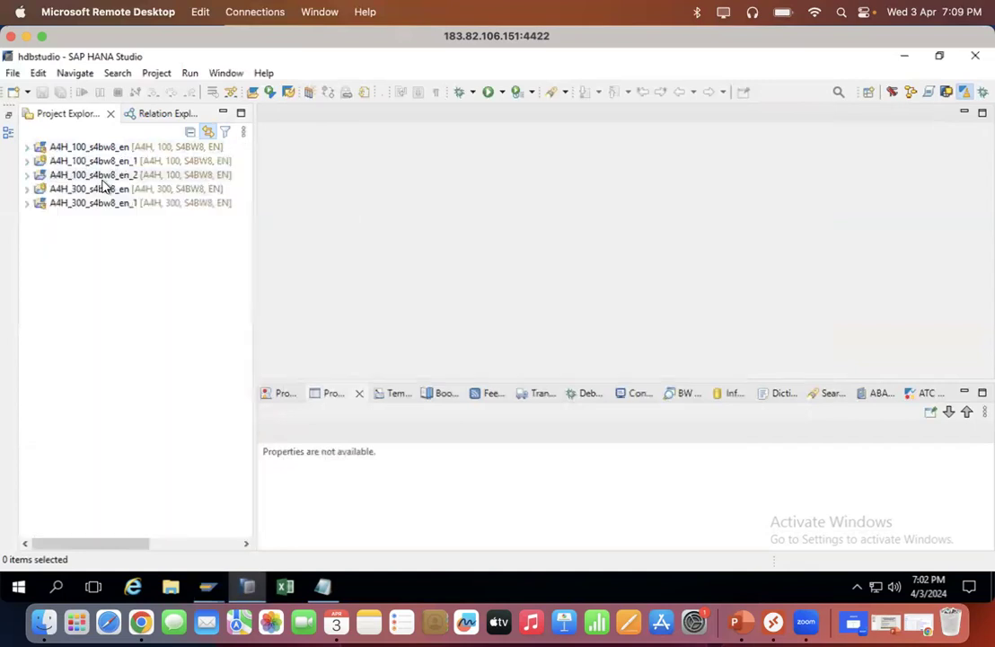
# Step: With A4H_300_s4bw8_en_1 selected, launch the BW Project wizard and pick the bw4hana connection
pyautogui.click(69, 204)
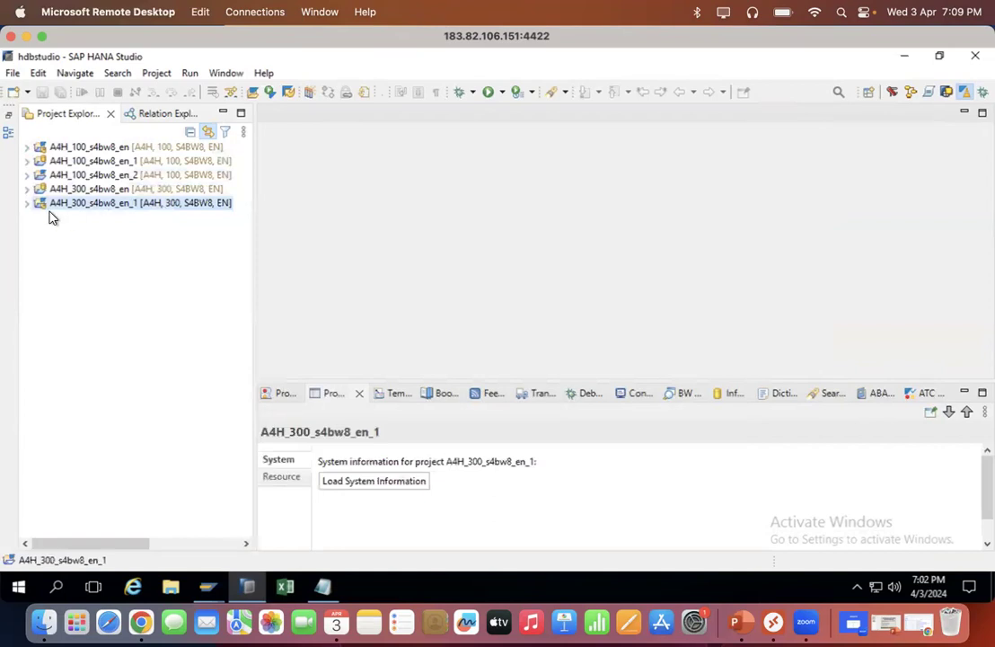
pyautogui.click(28, 92)
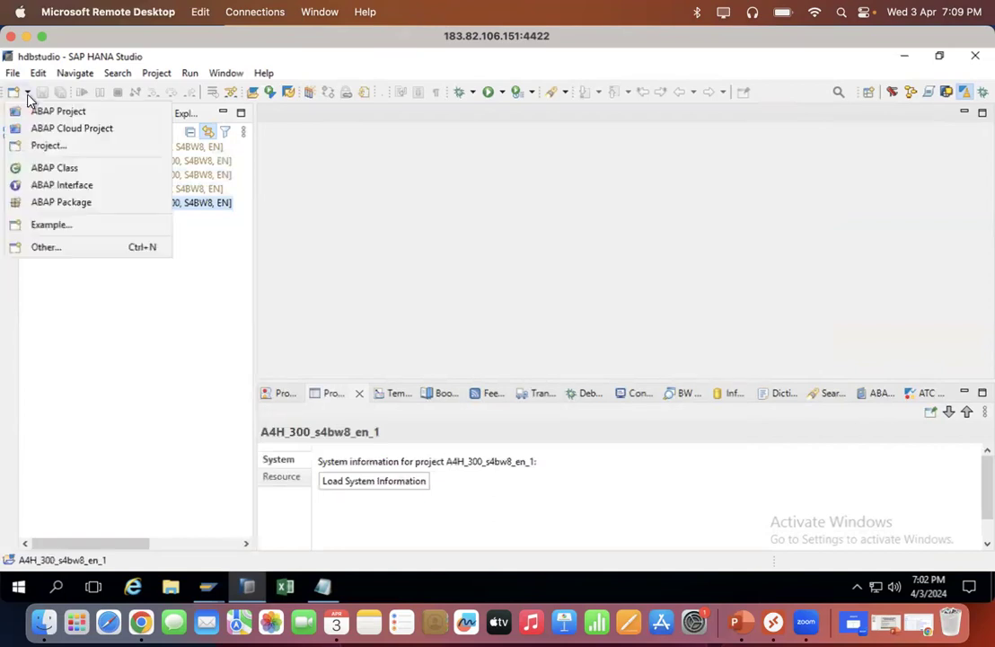
pyautogui.click(49, 146)
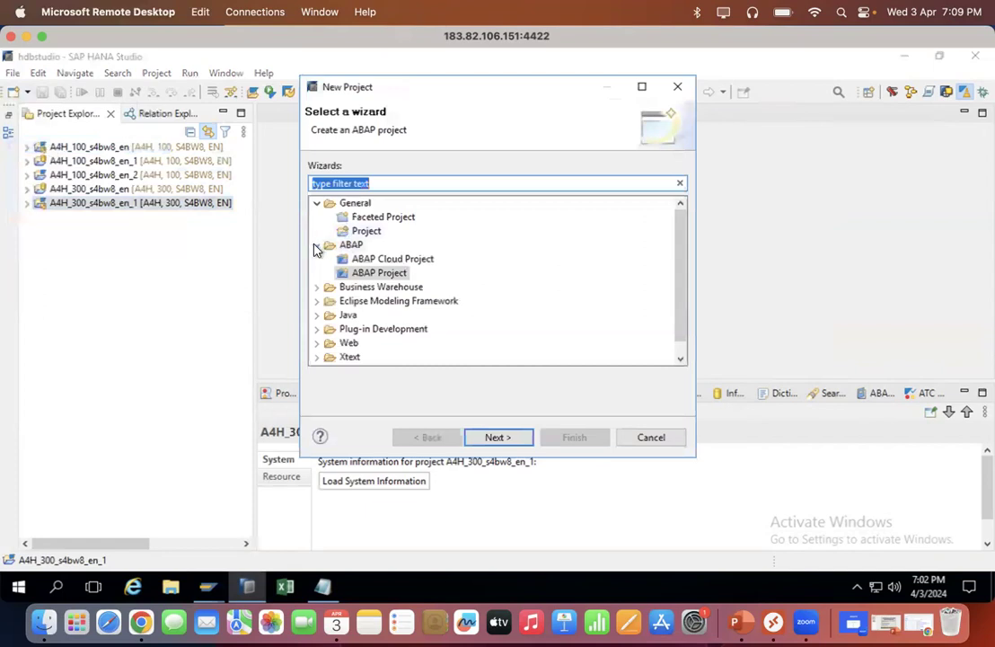
pyautogui.click(317, 244)
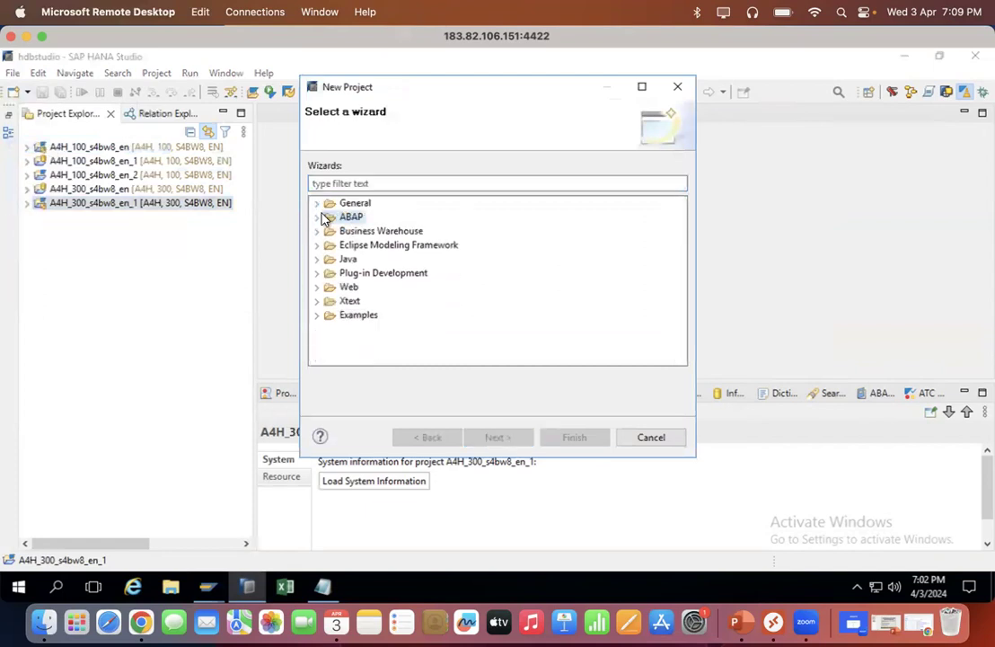
pyautogui.click(316, 234)
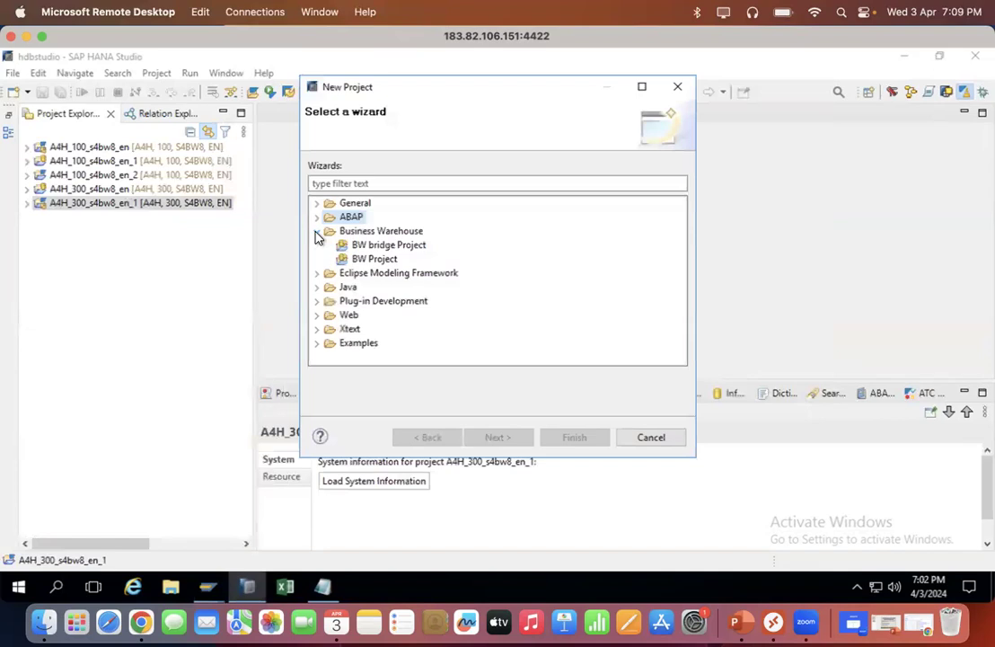
pyautogui.click(350, 263)
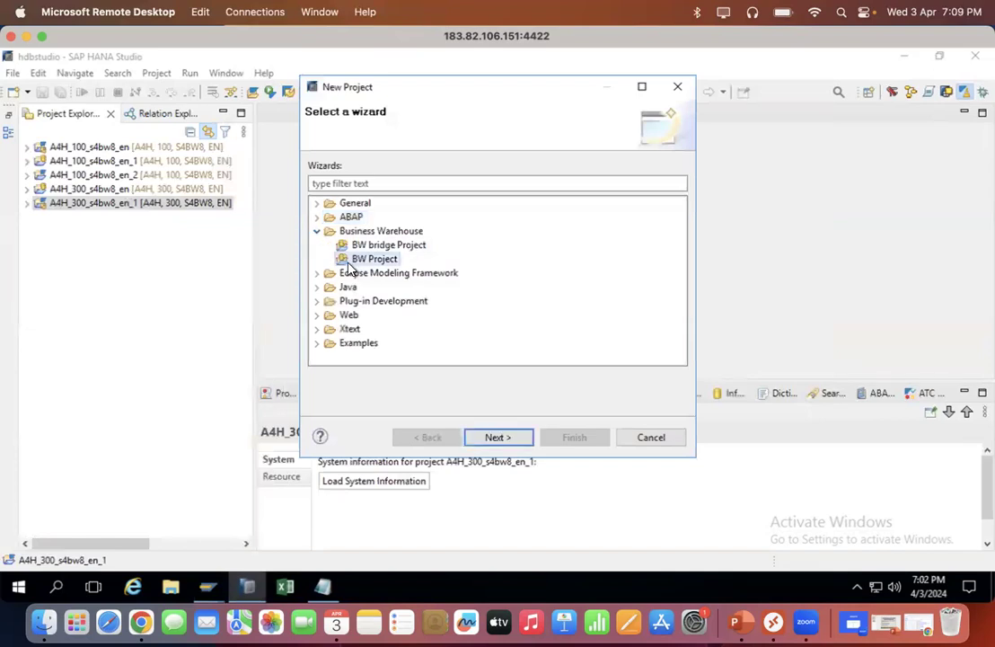
pyautogui.click(497, 439)
pyautogui.click(369, 215)
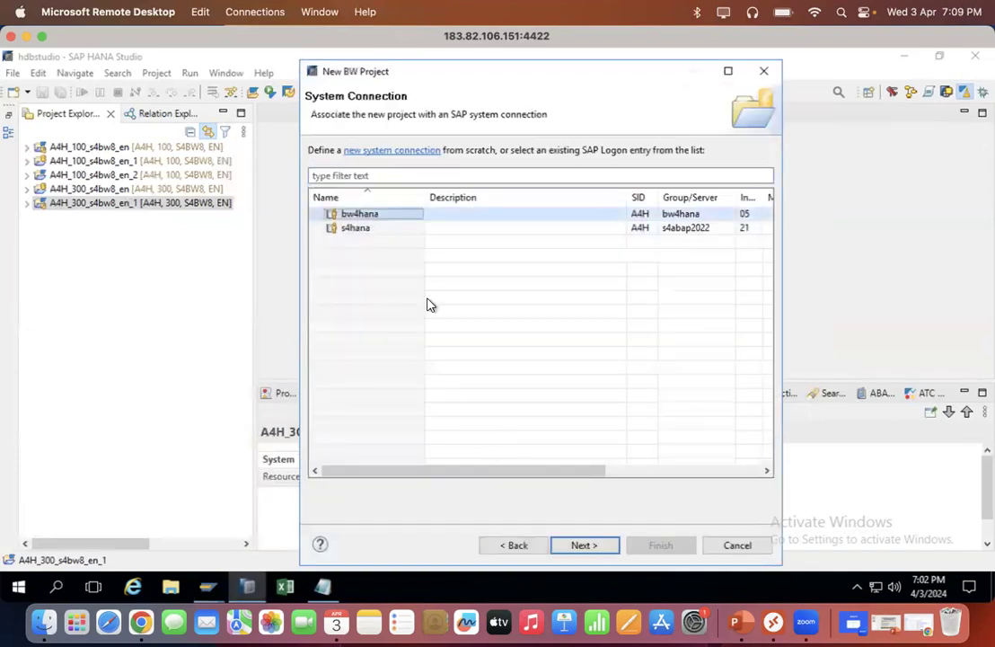
# Step: Try logging on to bw4hana client 100 with the password, hitting 'Client 100 is not available'
pyautogui.click(584, 543)
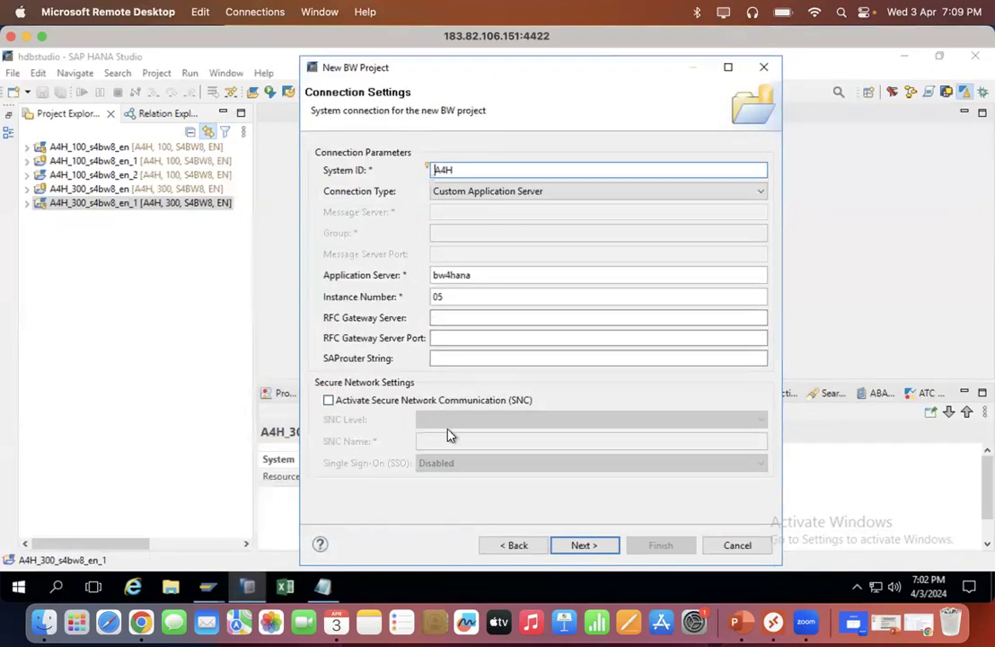
pyautogui.click(582, 545)
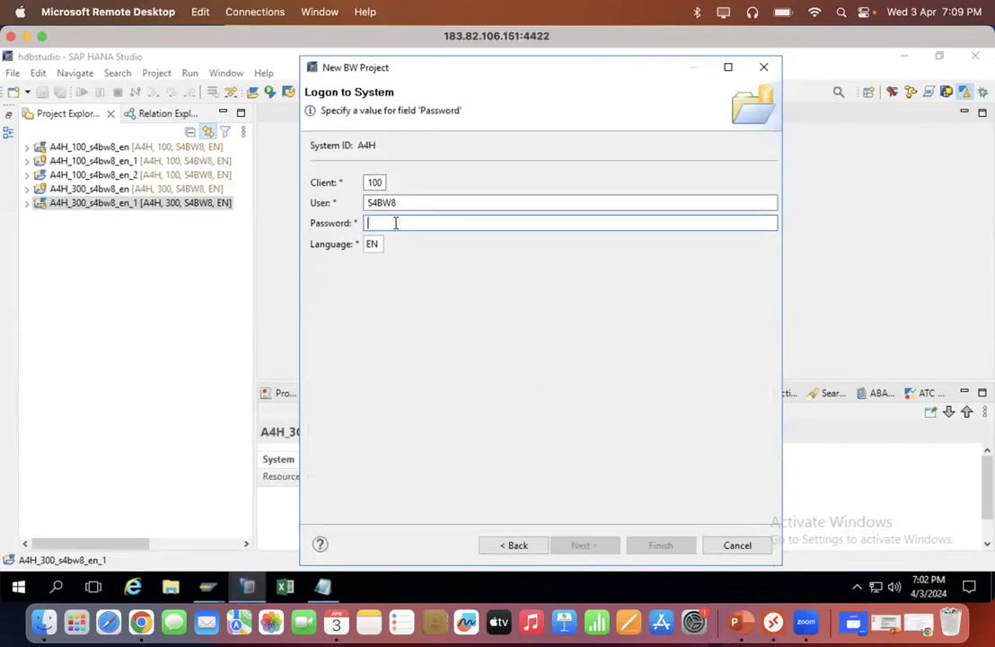
pyautogui.write('••')
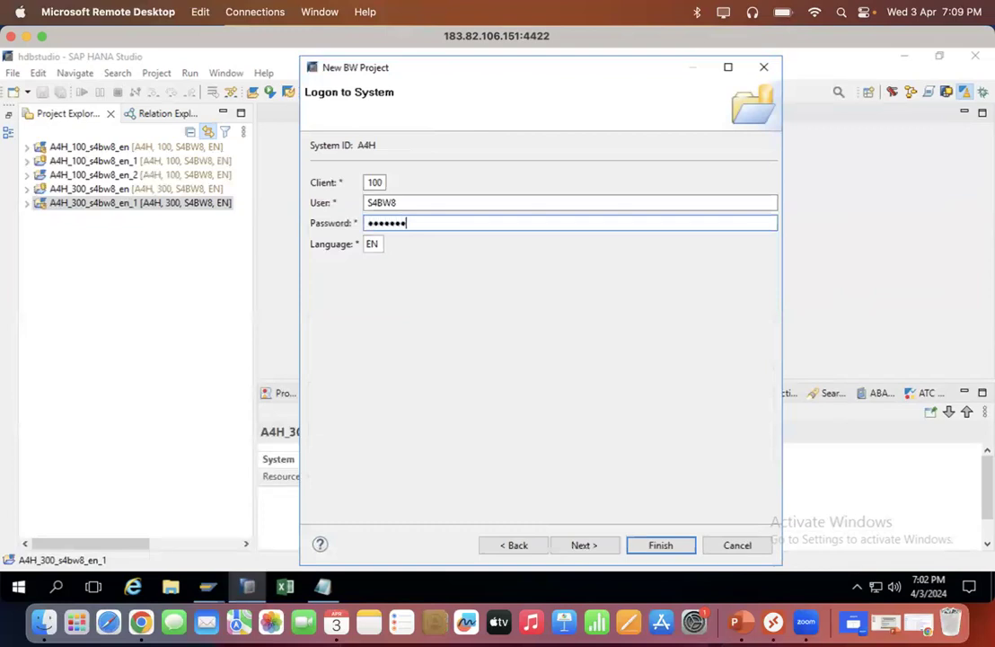
pyautogui.click(590, 540)
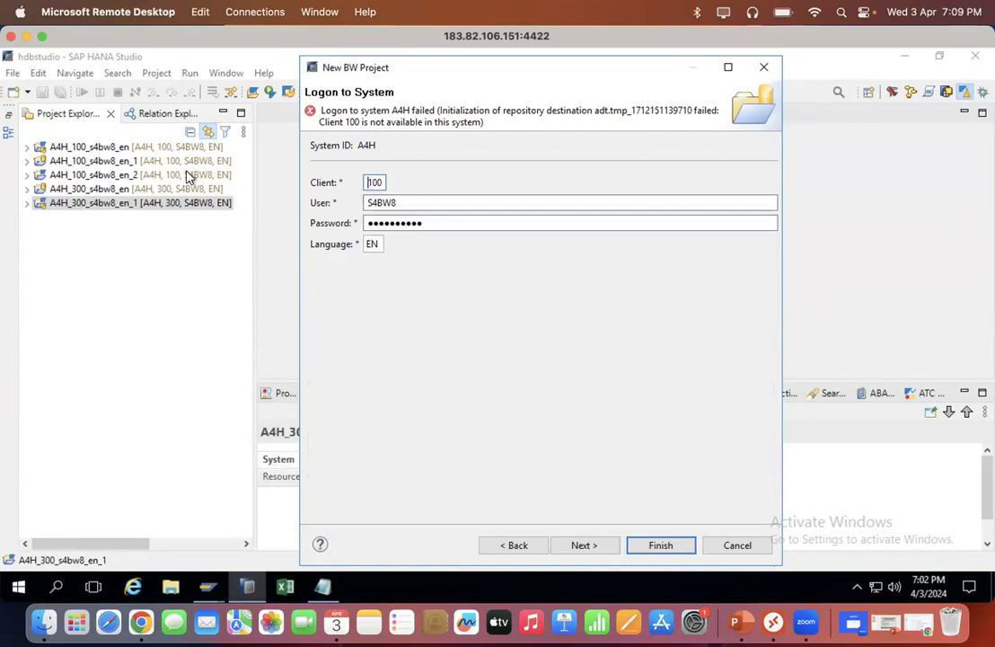
pyautogui.click(26, 35)
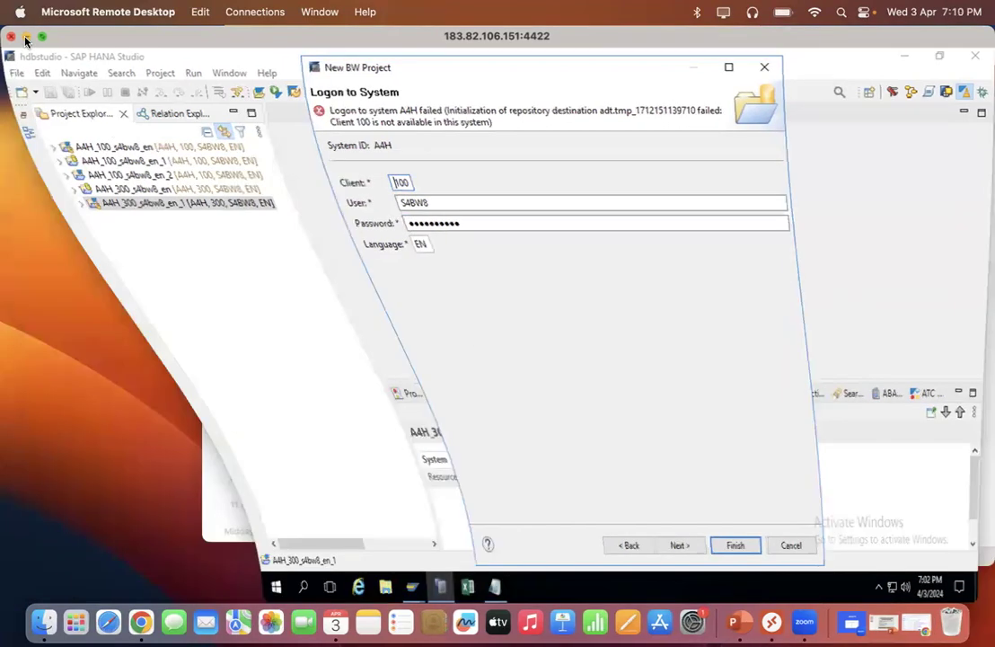
# Step: Minimize the Calendar and Remote Desktop windows and restore the 'SAP Videos & Materials' presentation
pyautogui.click(404, 130)
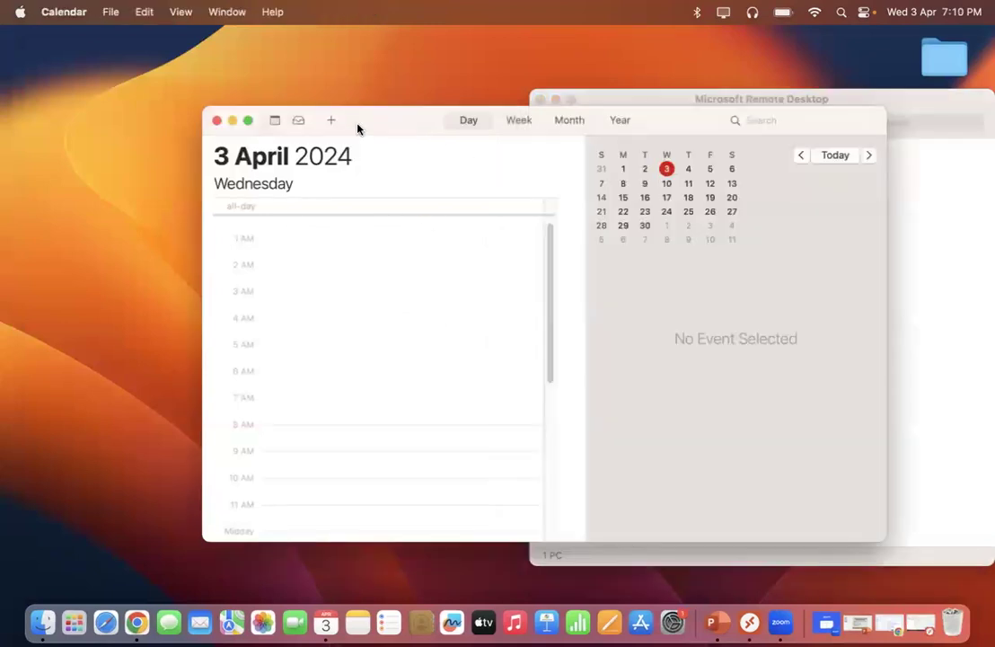
pyautogui.click(232, 120)
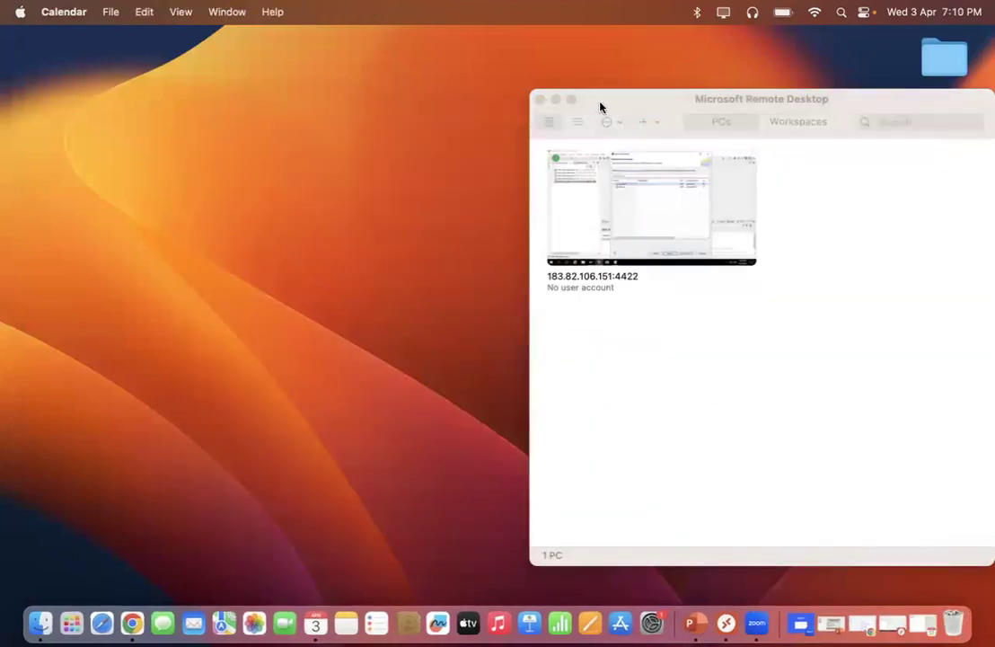
pyautogui.click(555, 100)
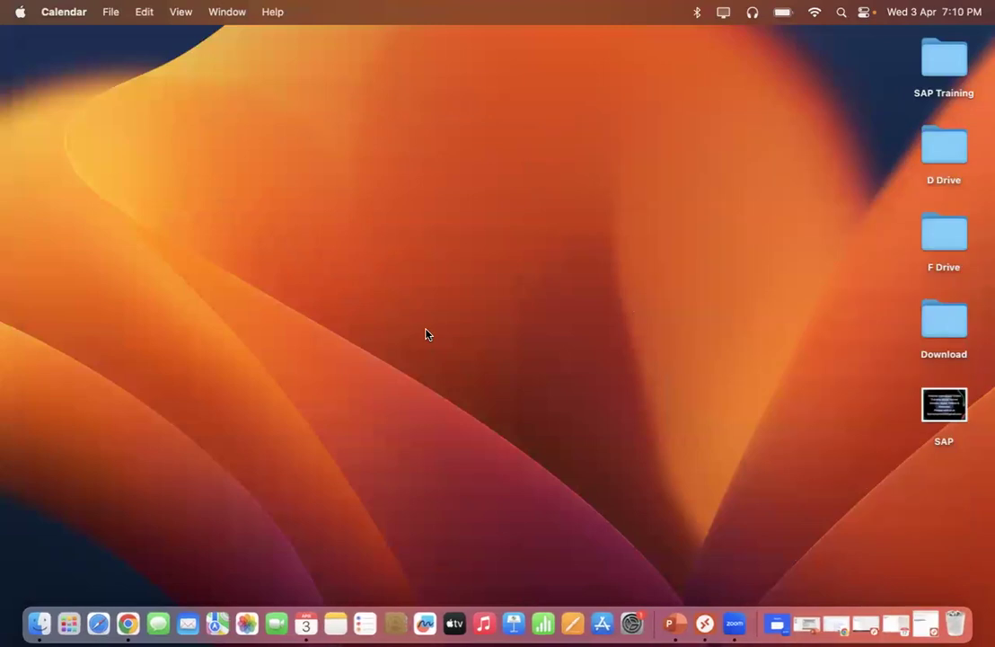
pyautogui.click(809, 635)
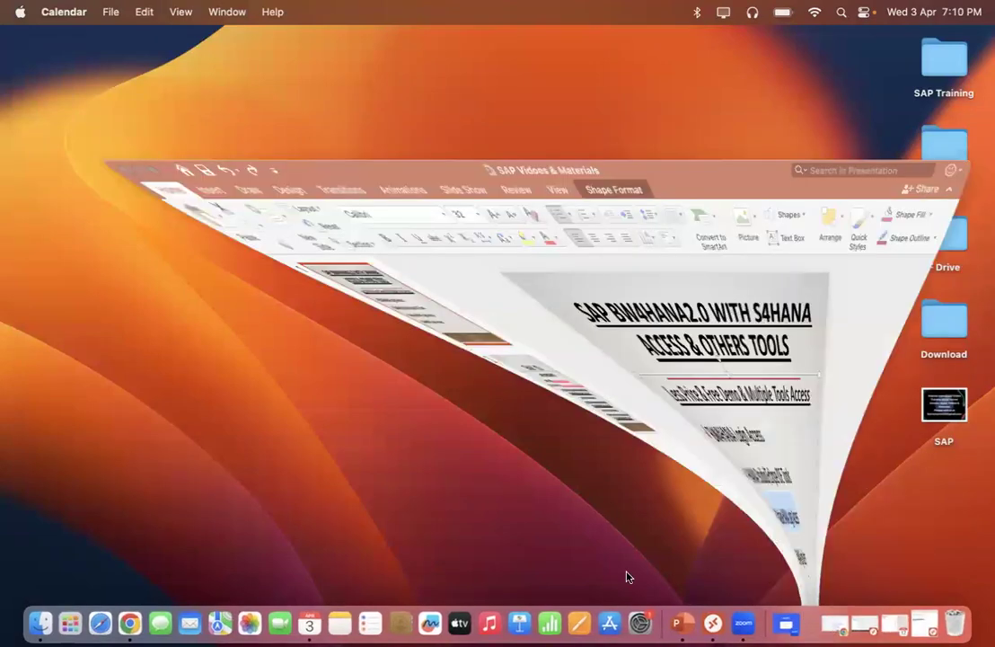